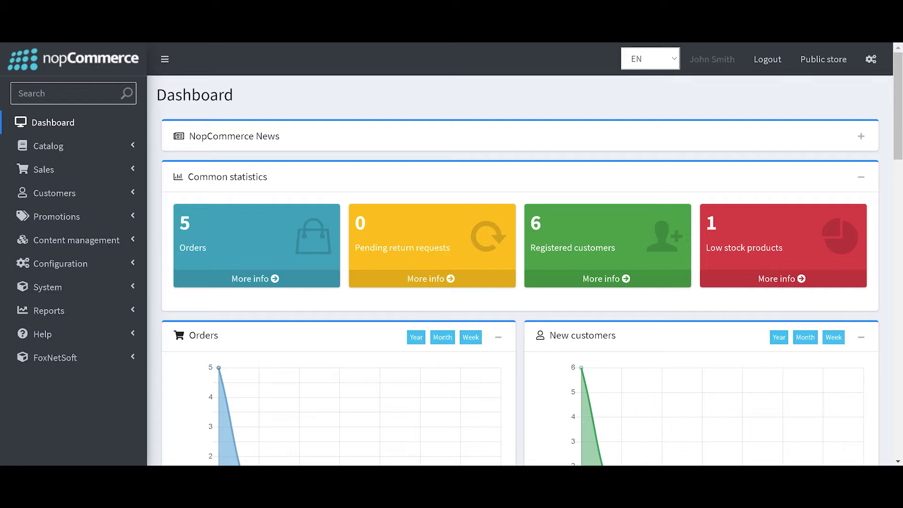
- Open the FoxNetSoft Import manager's templates and start adding a new import template
click(132, 357)
scroll(125, 374, down, 2)
click(120, 380)
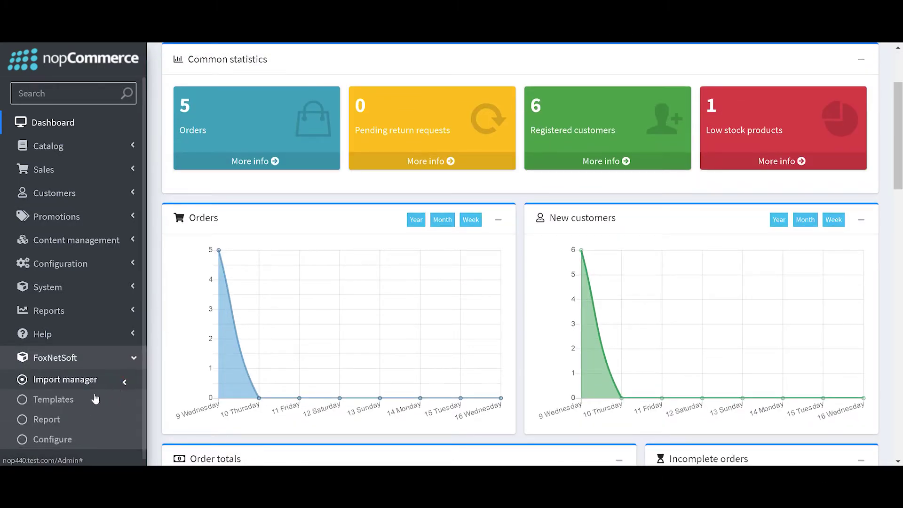
click(80, 400)
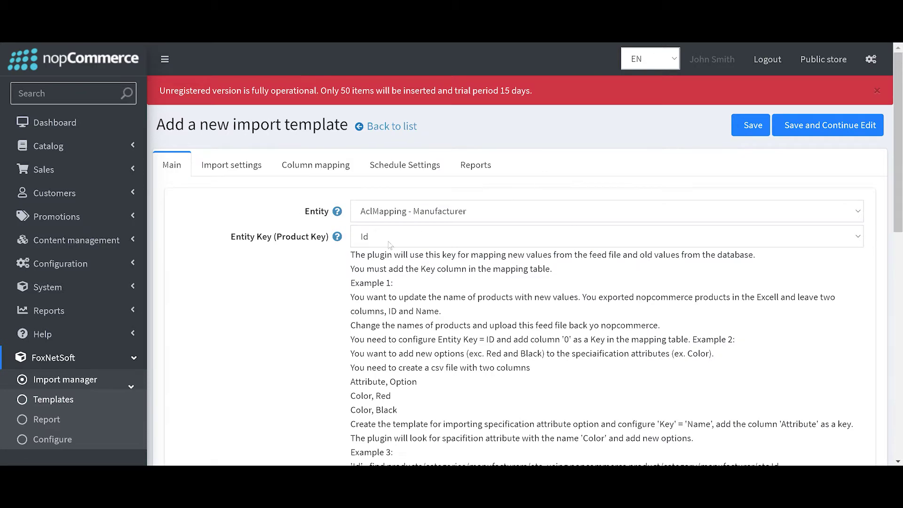
- Set the new import template's entity to Category, keeping Id as the entity key
scroll(407, 159, down, 1)
click(407, 159)
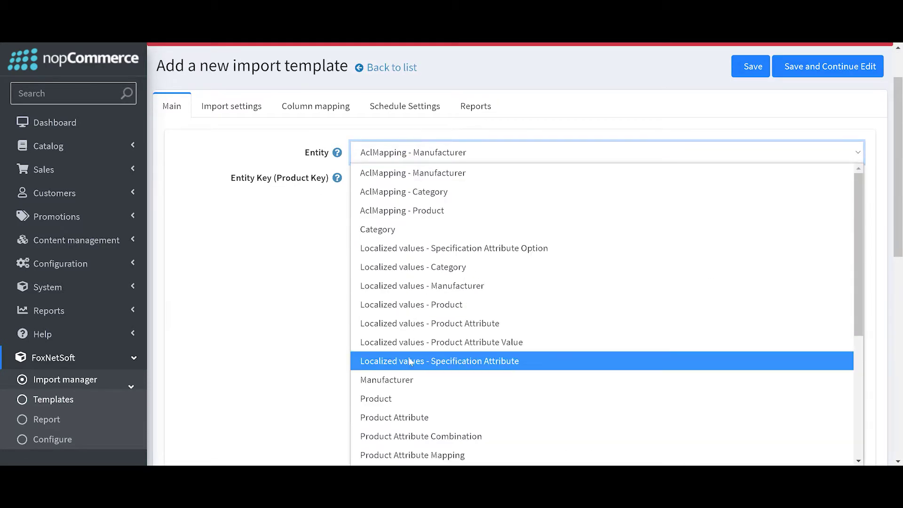
click(384, 235)
scroll(384, 235, down, 2)
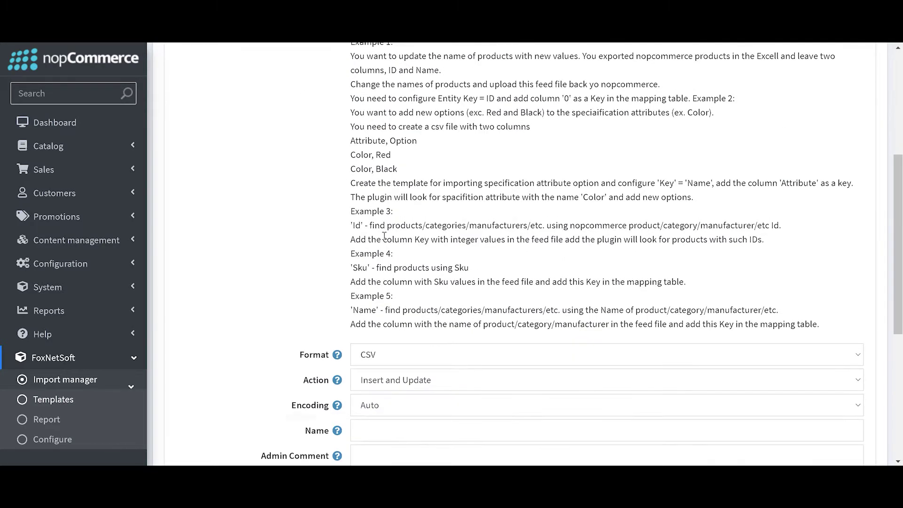
scroll(371, 138, up, 1)
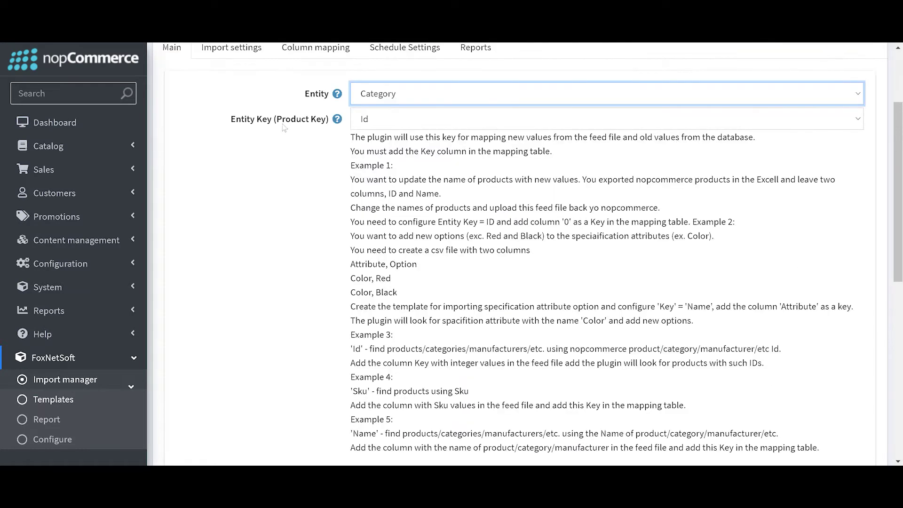
drag(282, 120, 334, 122)
mouse_move(336, 124)
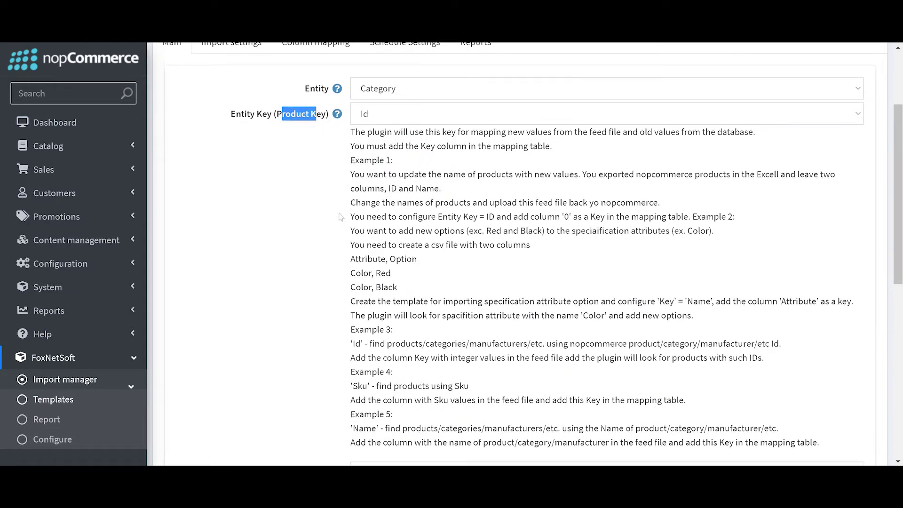
- Name the import template "Category Import"
scroll(340, 216, down, 3)
scroll(340, 217, down, 2)
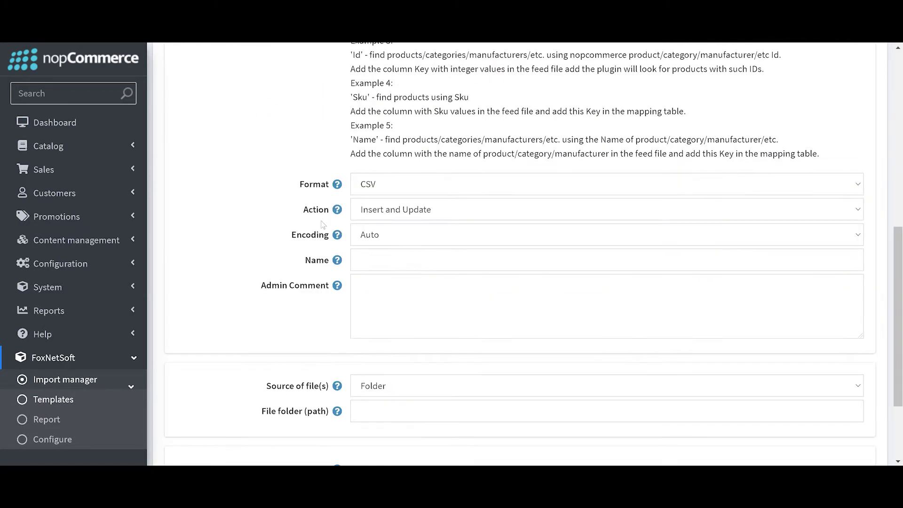
click(389, 264)
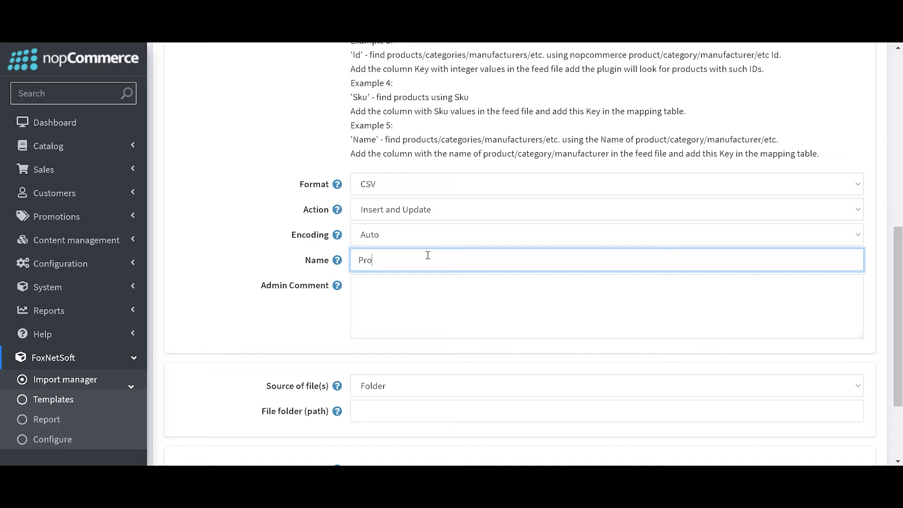
text(Cad)
text(ec)
key(BackSpace)
text(gory i)
key(BackSpace)
text(Import)
- Set the template's source of files to Upload file and save the template, keeping it open for editing
scroll(409, 231, down, 3)
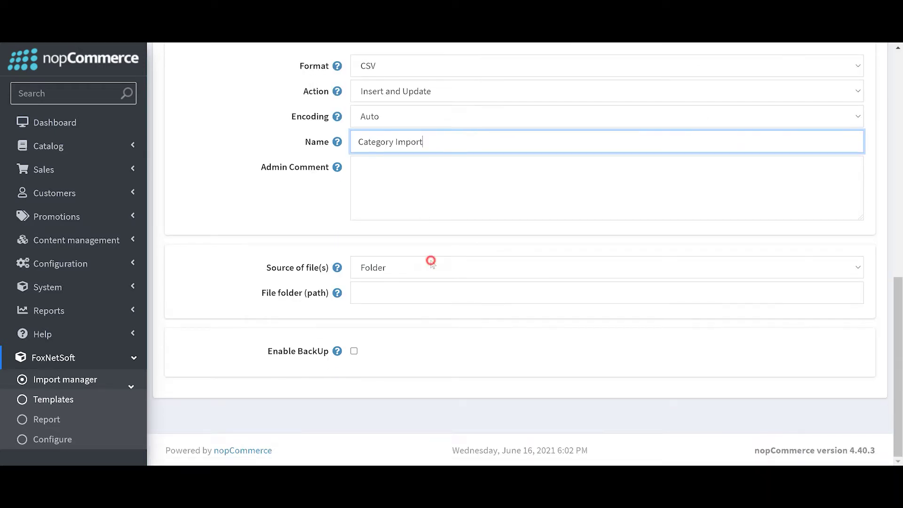
click(432, 265)
click(432, 265)
click(404, 262)
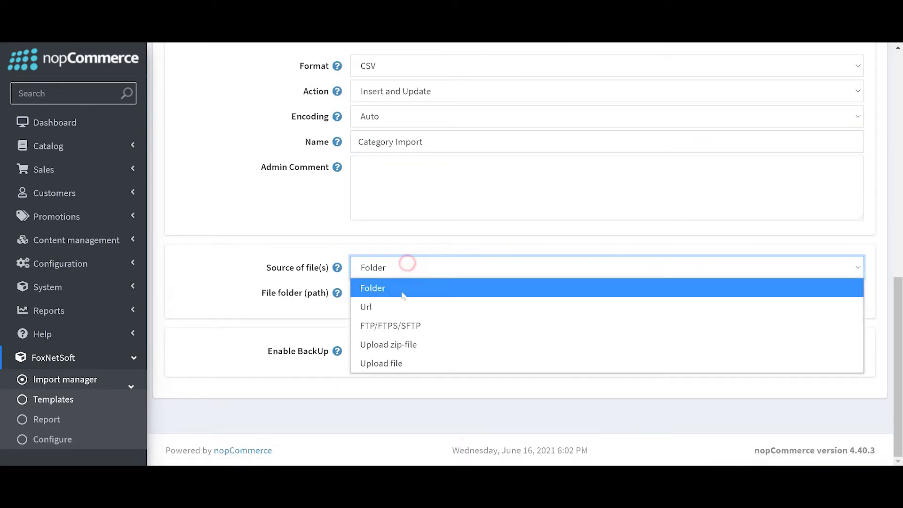
click(394, 363)
scroll(749, 238, up, 10)
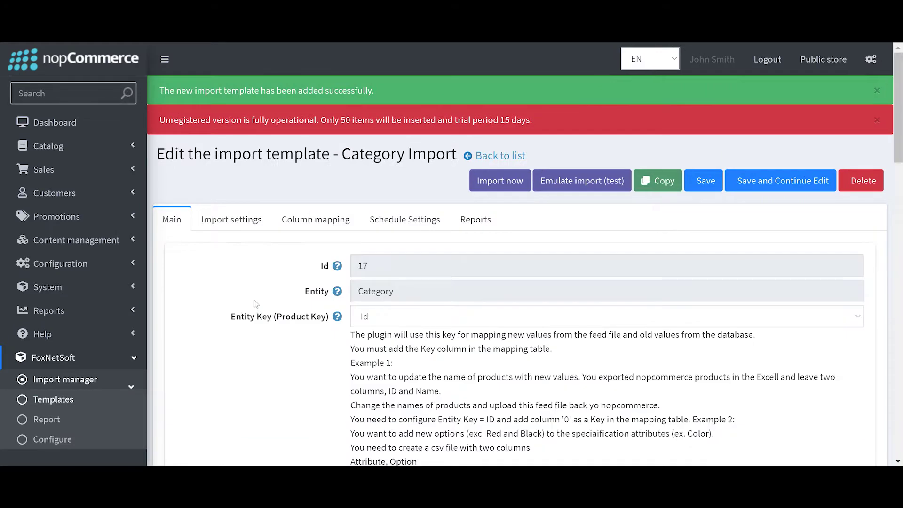
- In the template's column mapping, add a record that maps source column Id to Key (Category Id)
click(308, 223)
scroll(455, 312, down, 3)
scroll(455, 311, down, 1)
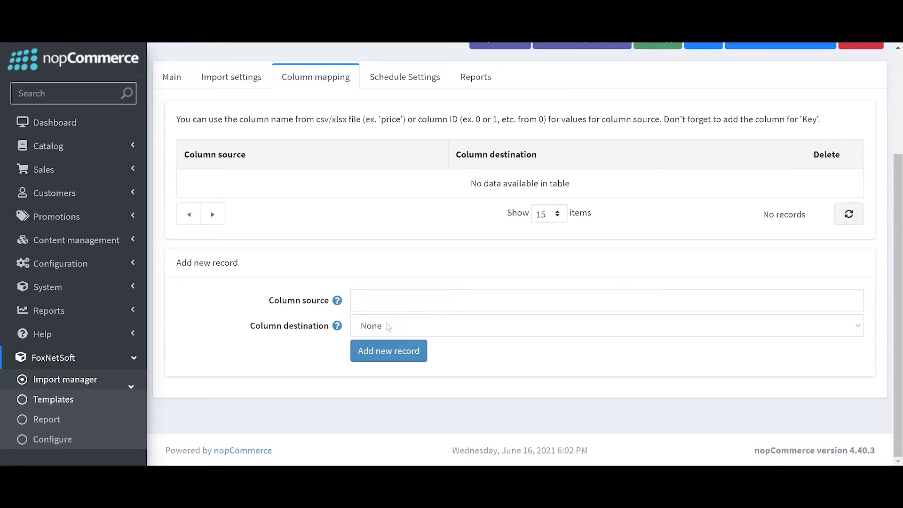
click(389, 325)
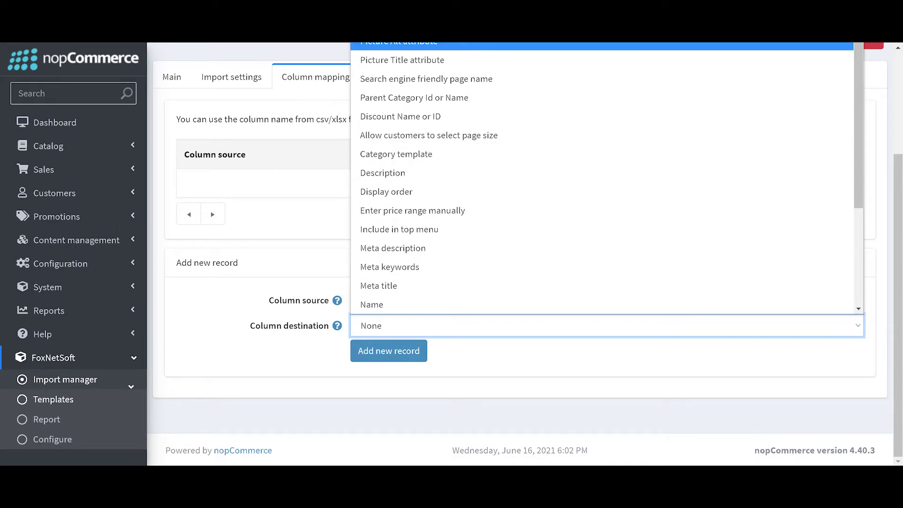
key(Escape)
key(Down)
click(412, 308)
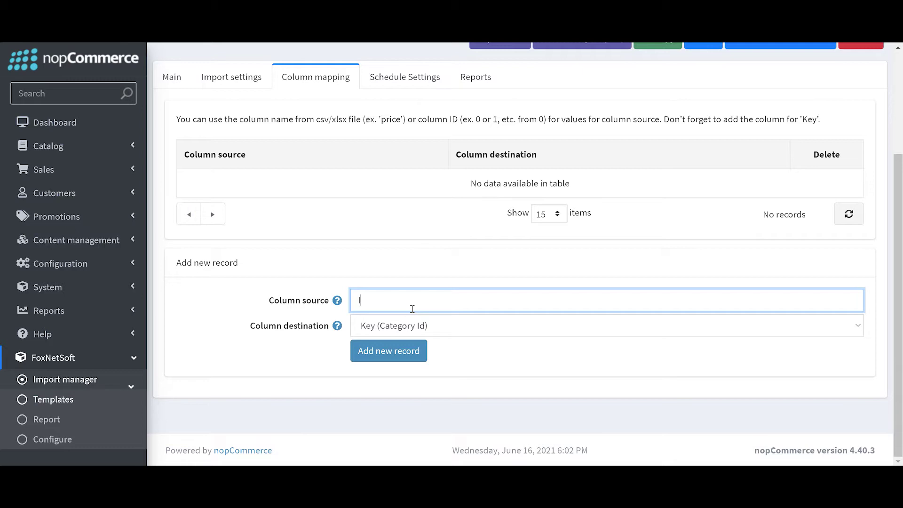
click(379, 357)
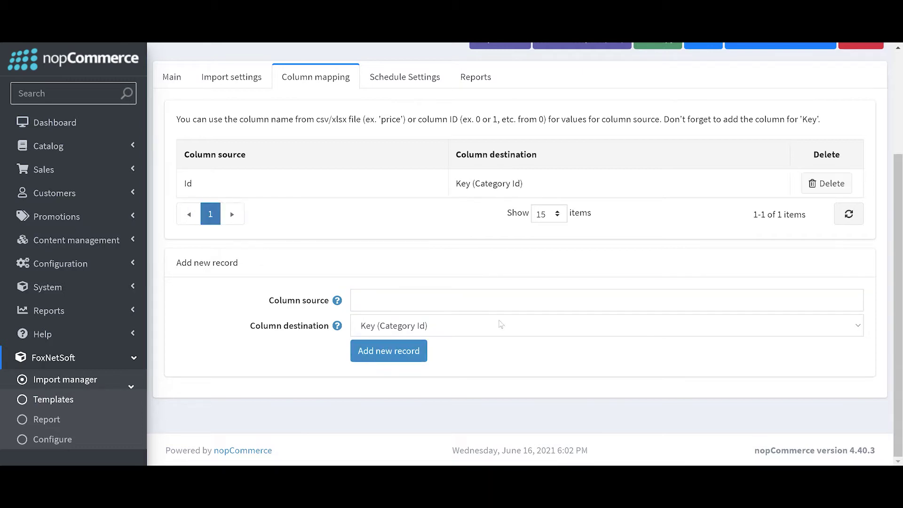
- Add a column mapping record from source column Name to destination Name
click(371, 323)
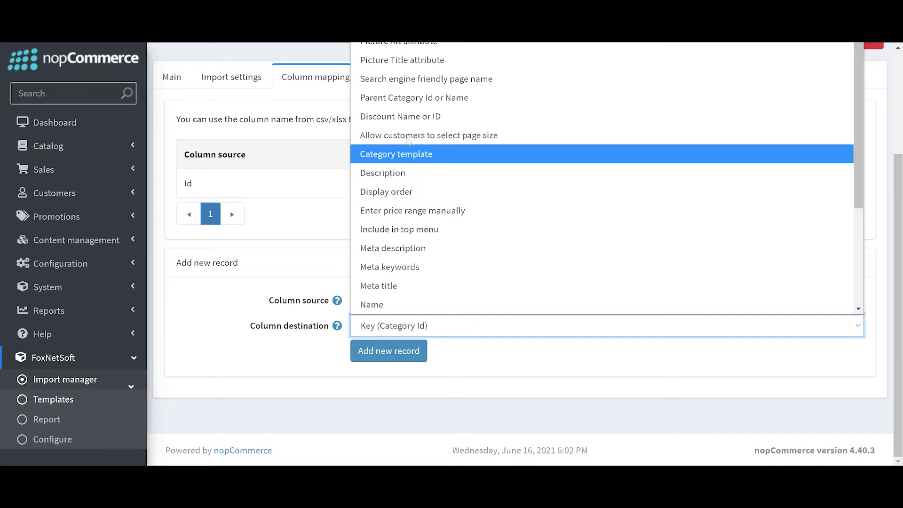
scroll(401, 193, down, 3)
click(402, 154)
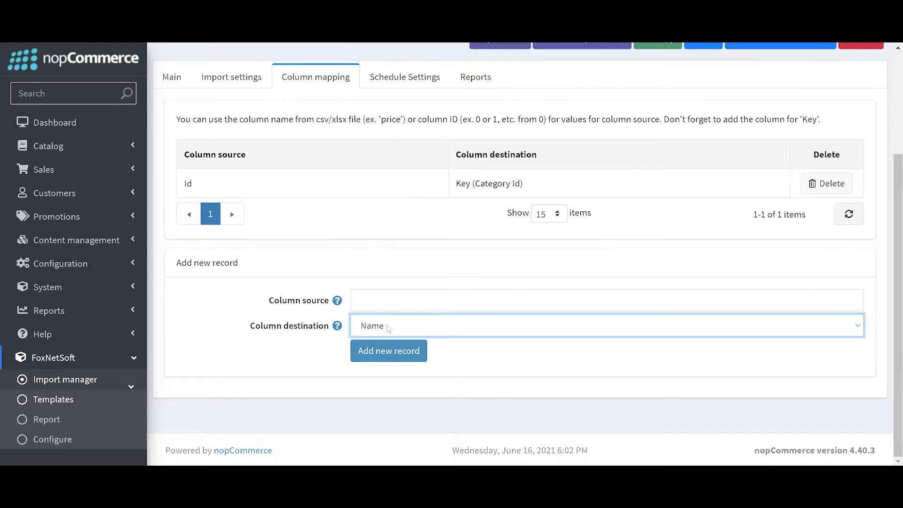
click(386, 303)
text(Nam)
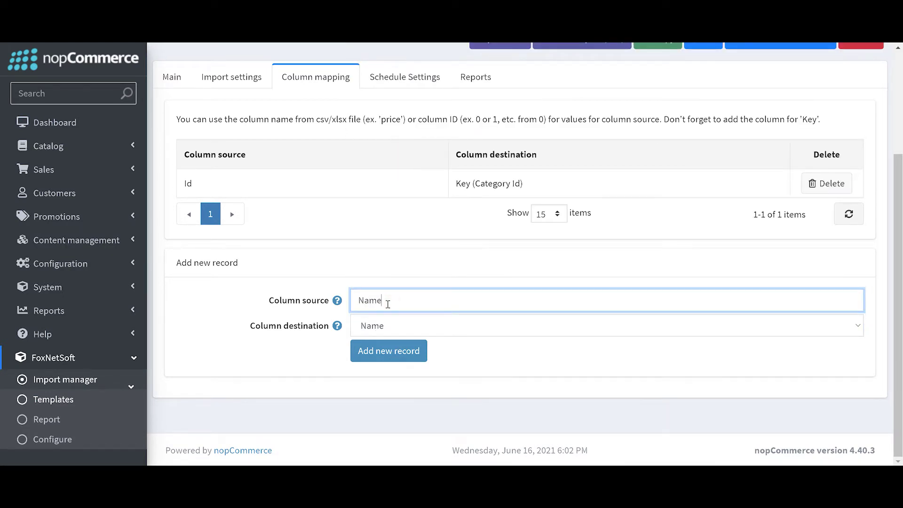
text(e)
click(363, 351)
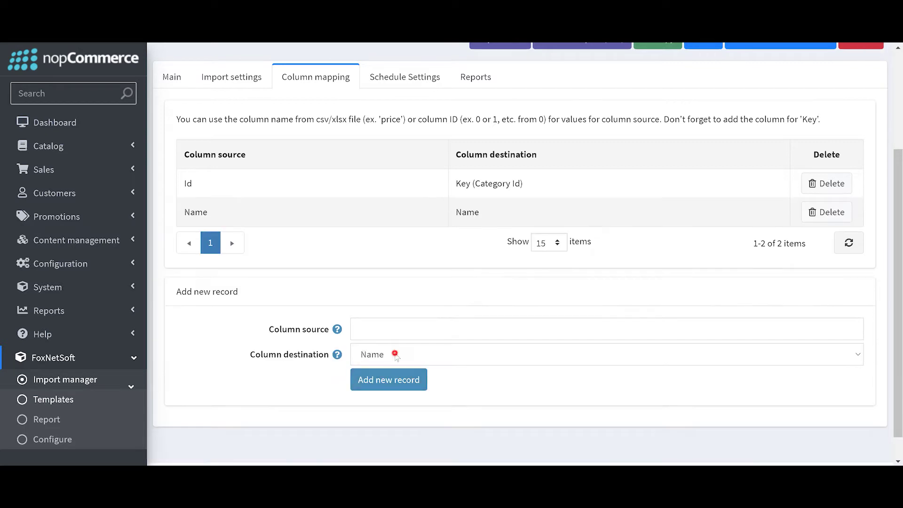
- Add a column mapping record from source column Picture to destination Picture
click(395, 355)
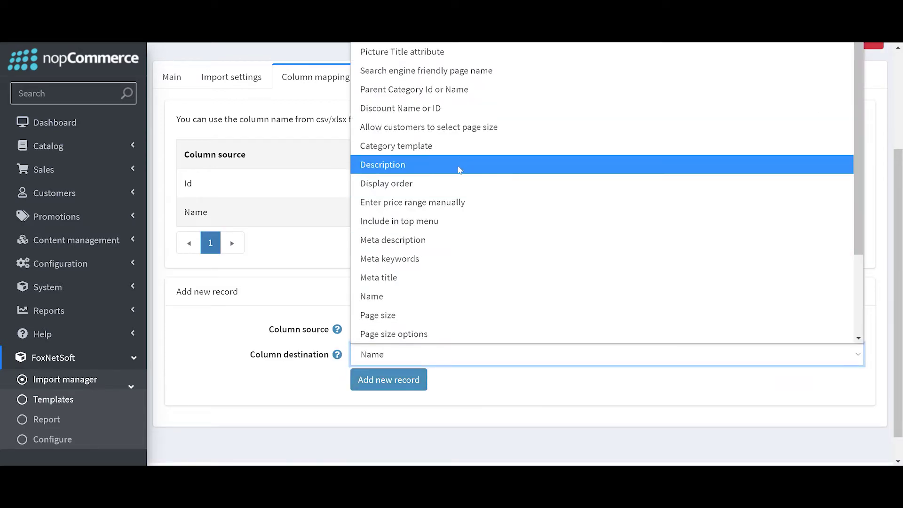
scroll(471, 196, up, 1)
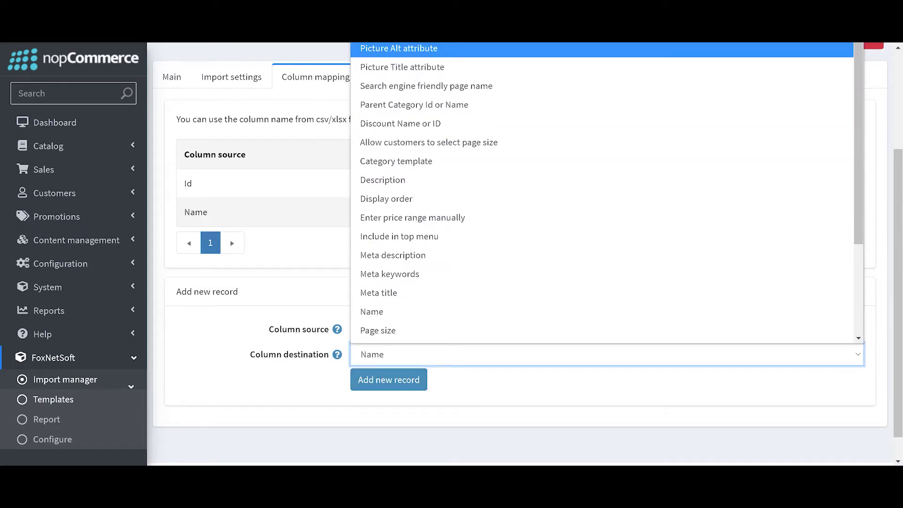
key(Up)
key(Return)
click(420, 326)
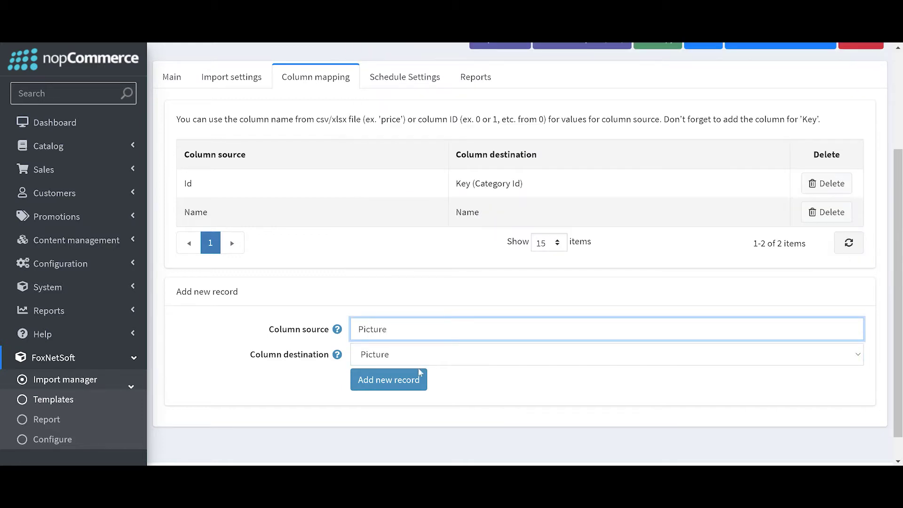
click(407, 385)
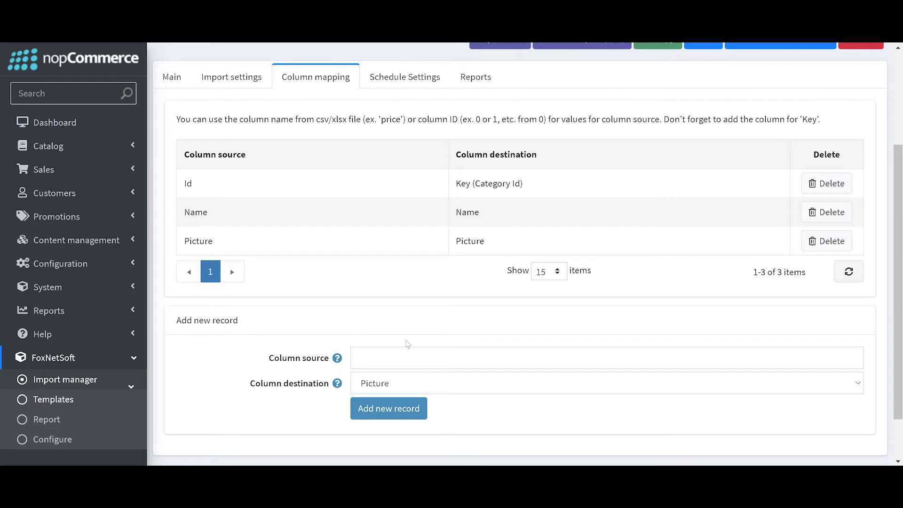
- Add a column mapping record from source column Pub to destination Published
click(366, 381)
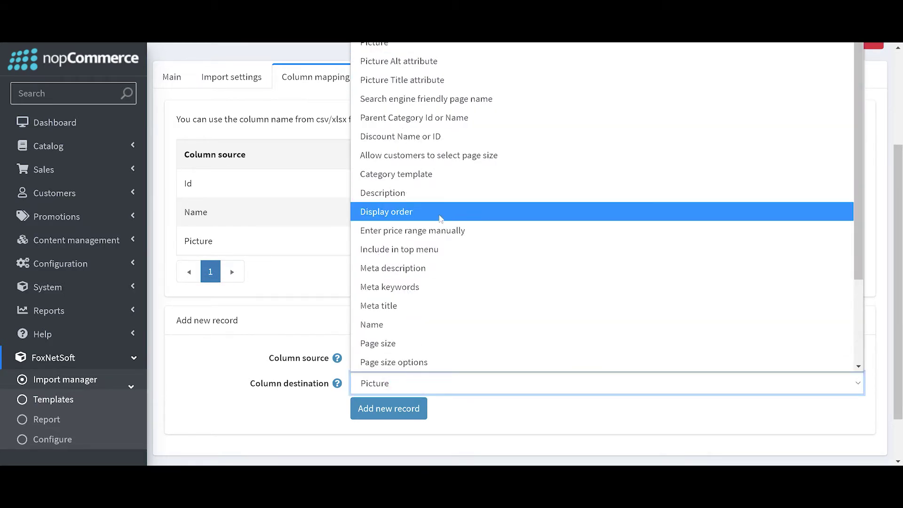
scroll(423, 230, down, 2)
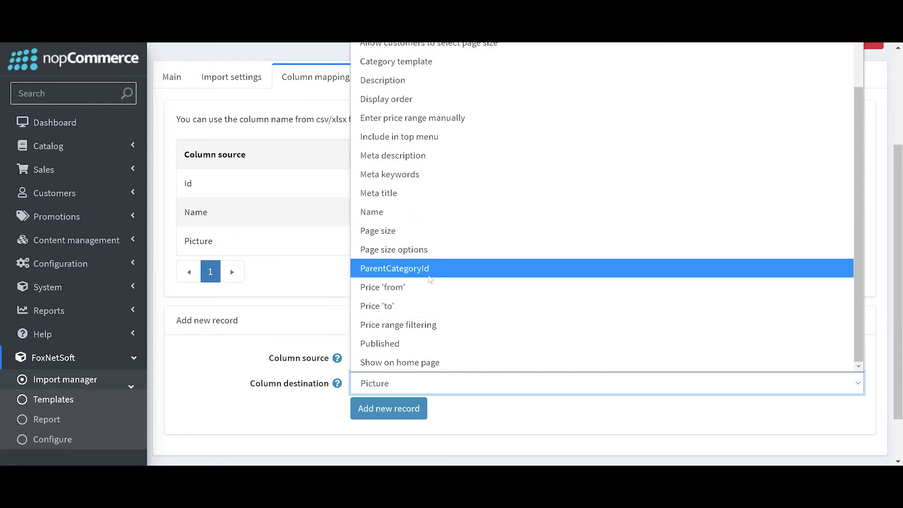
click(414, 344)
click(427, 357)
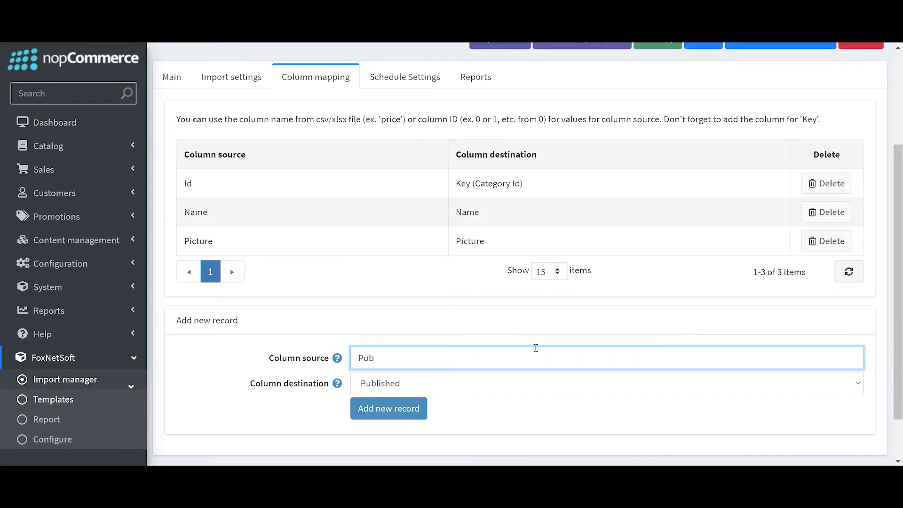
text(Pub)
click(376, 407)
- Add a column mapping record from source column Alt to destination Picture Alt attribute
click(438, 416)
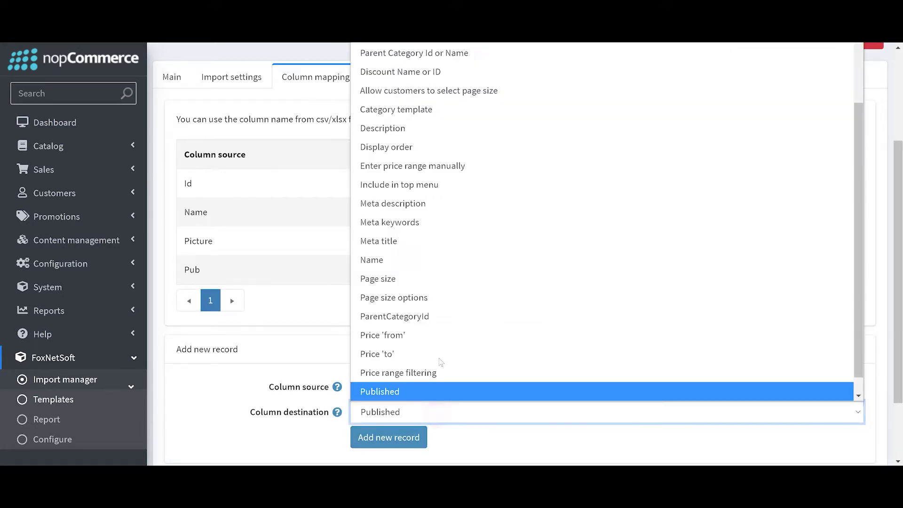
scroll(450, 258, down, 1)
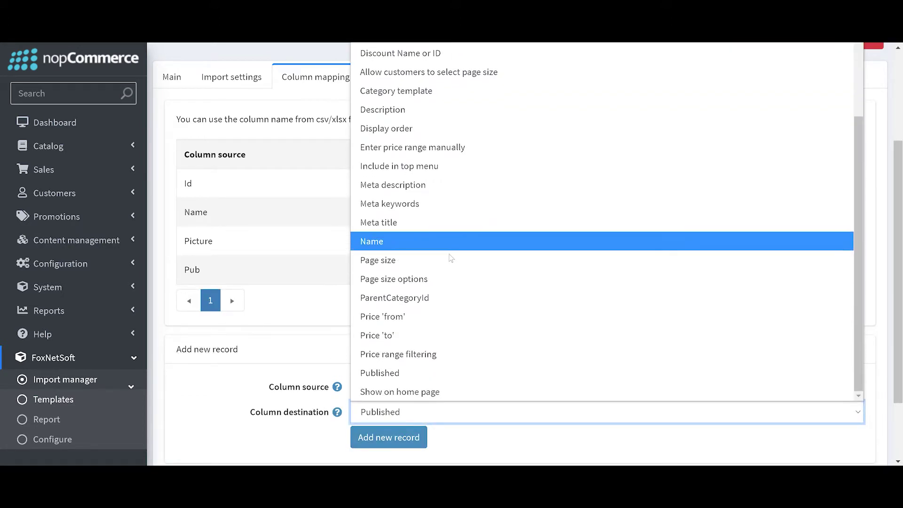
scroll(444, 282, up, 2)
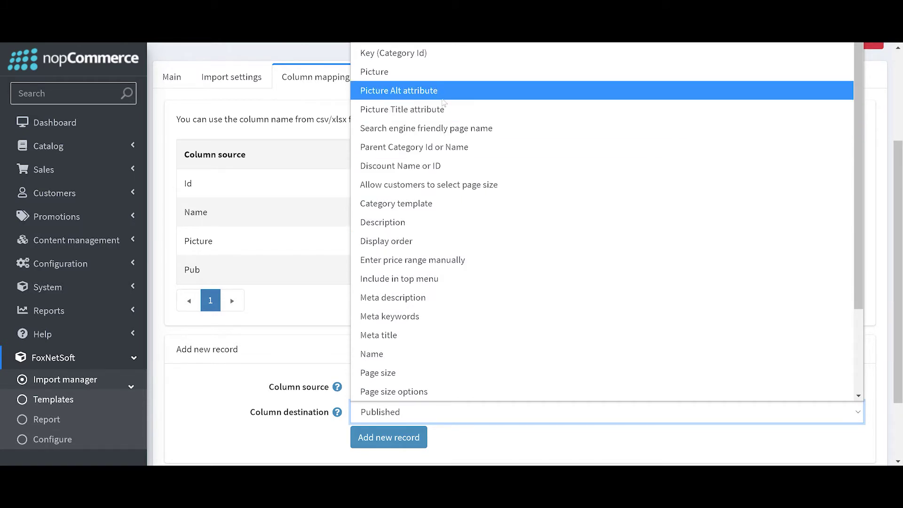
click(443, 96)
click(400, 394)
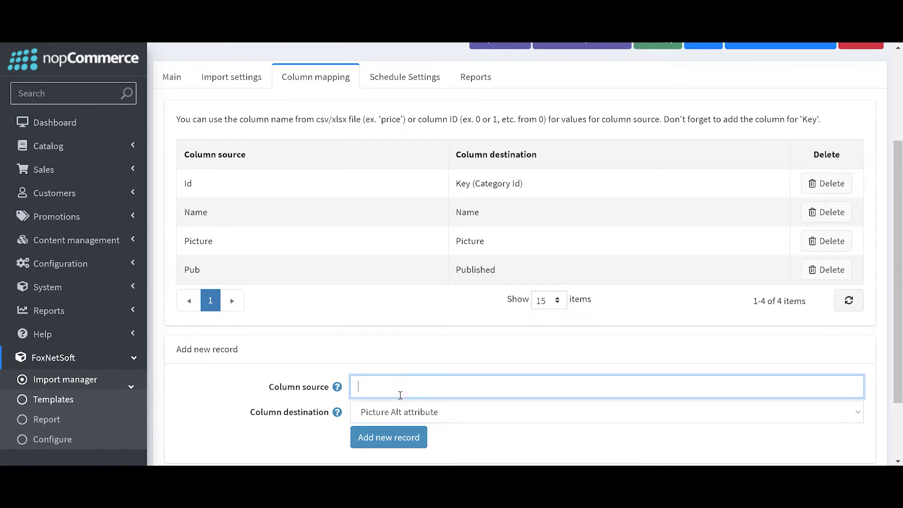
click(388, 437)
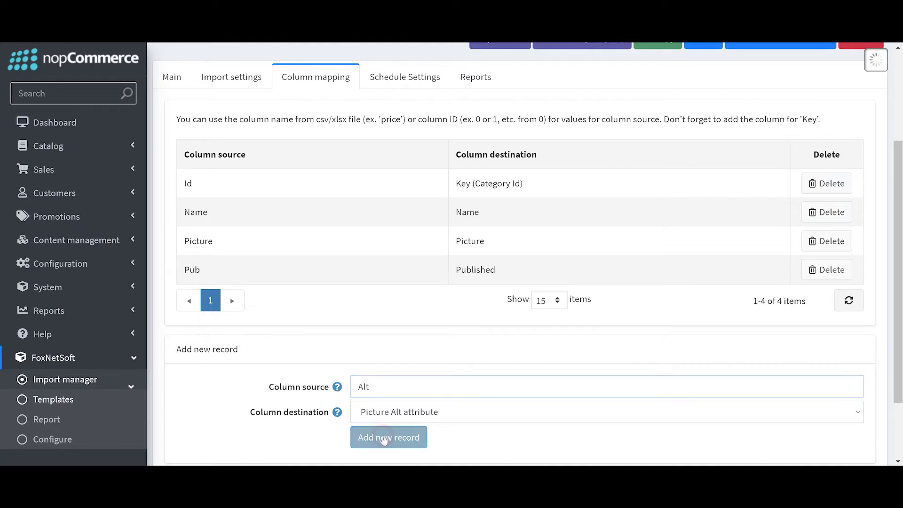
drag(177, 179, 213, 293)
click(212, 294)
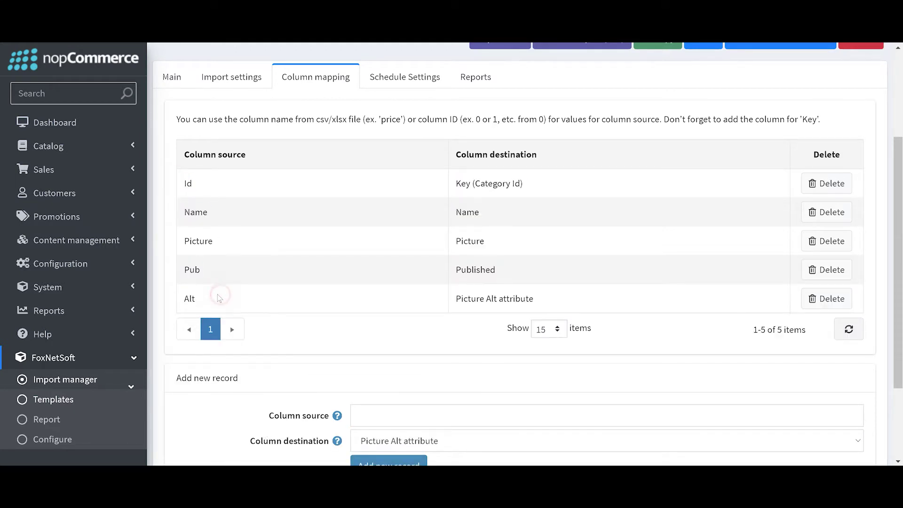
- Switch to Excel and create a blank workbook
key(super)
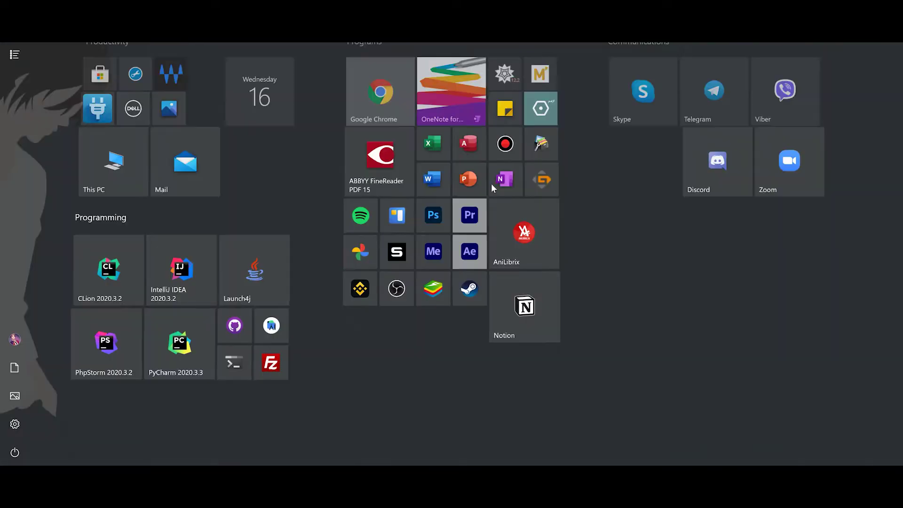
click(435, 151)
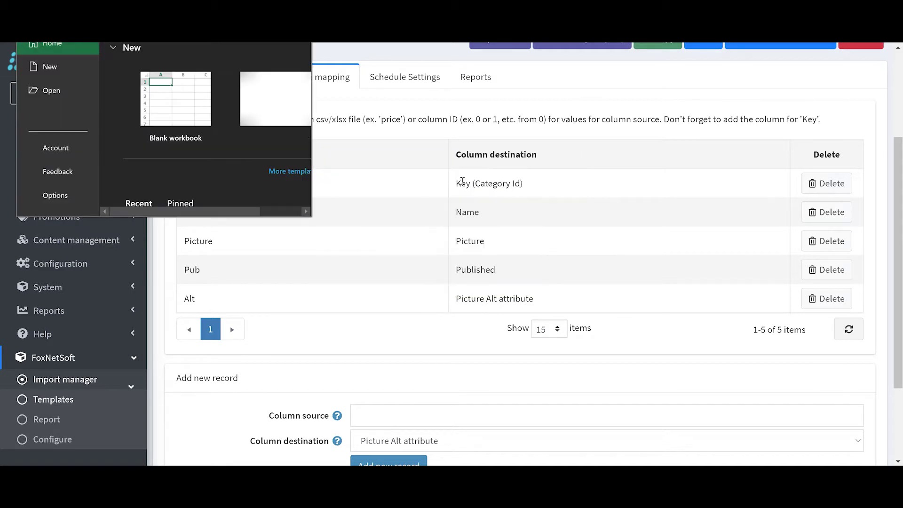
click(206, 107)
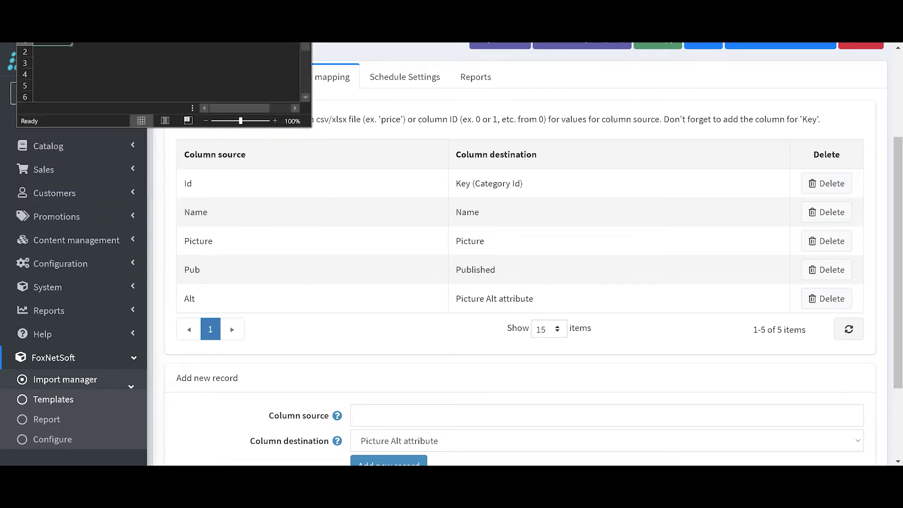
- Maximize the blank workbook and enter the headers Id and Name in cells A1 and B1
key(super+Up)
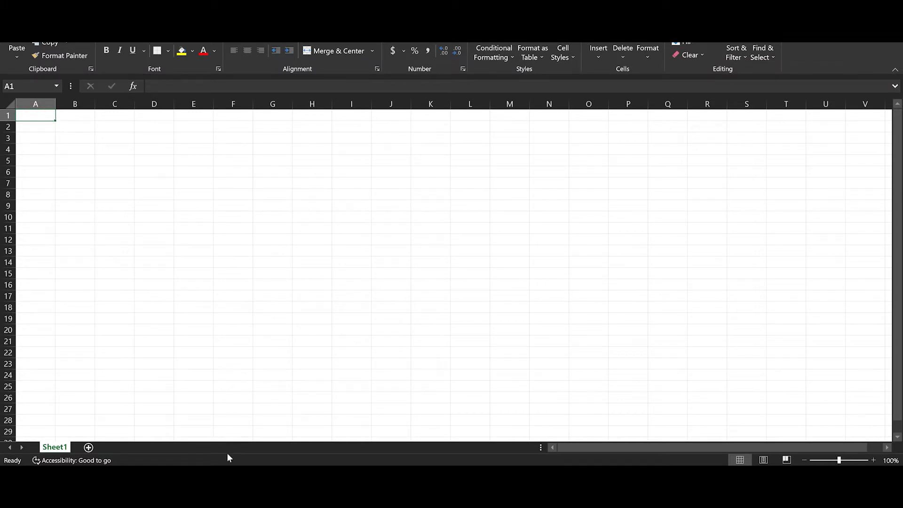
text(Id)
key(Tab)
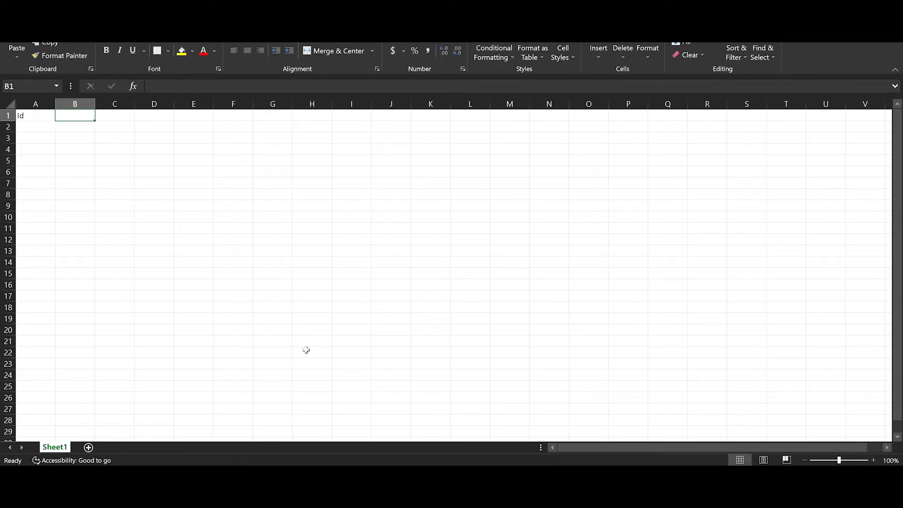
text(Name)
key(BackSpace)
text(me)
key(Tab)
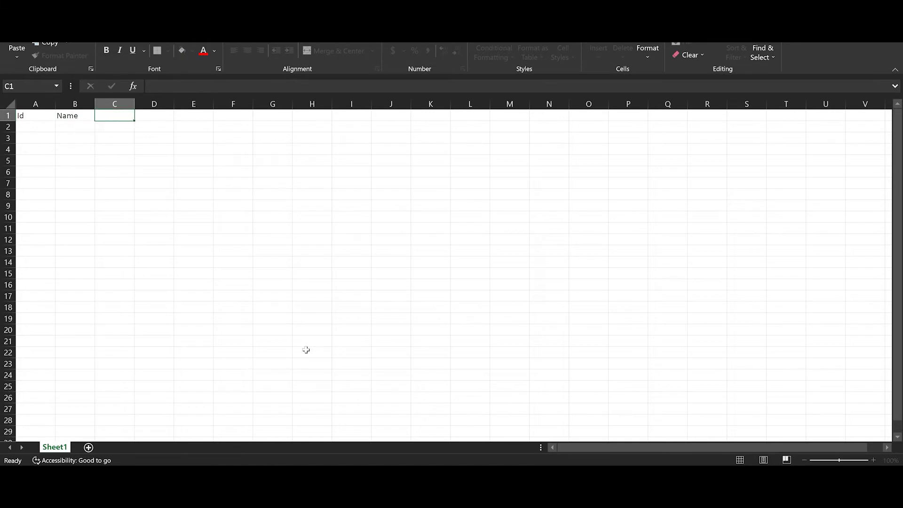
- Continue the header row with Picture, Alt and Pub in cells C1 to E1
text(Picture)
key(Tab)
text(Alt)
key(Tab)
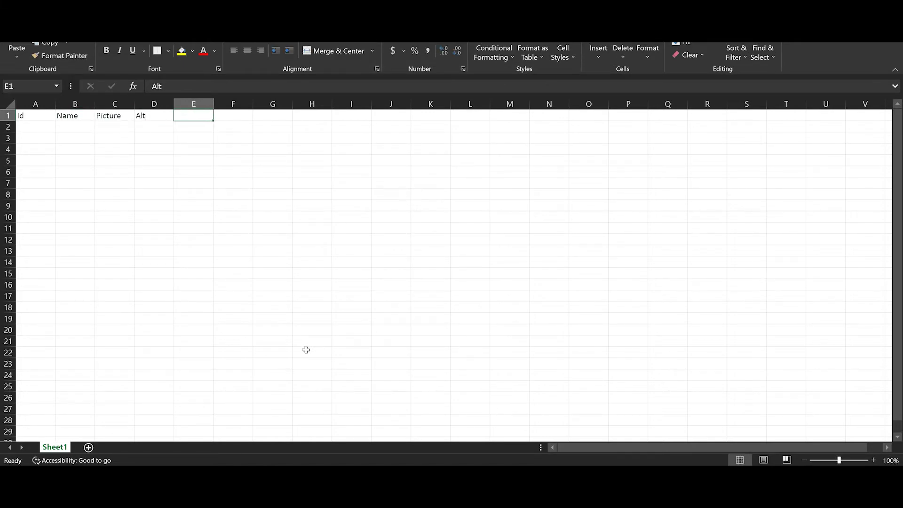
text(Pub)
key(Return)
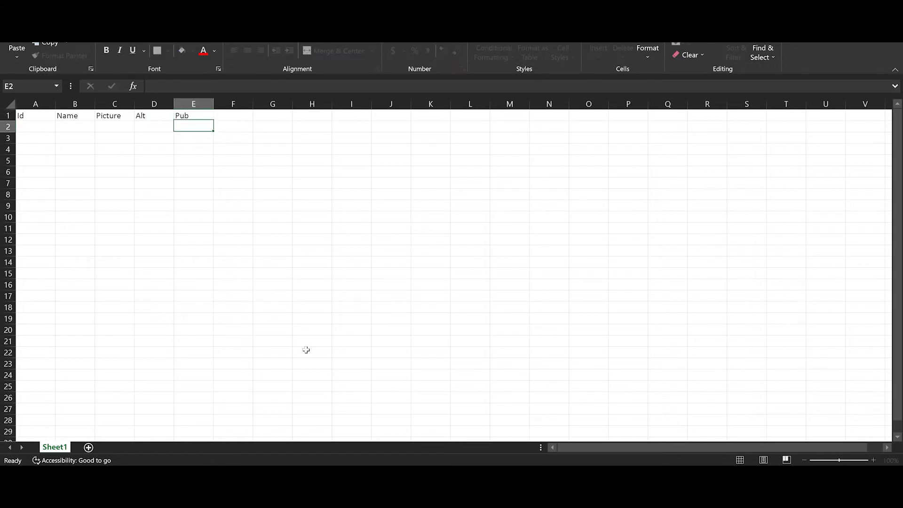
key(Left)
key(Left)
key(Left)
key(Left)
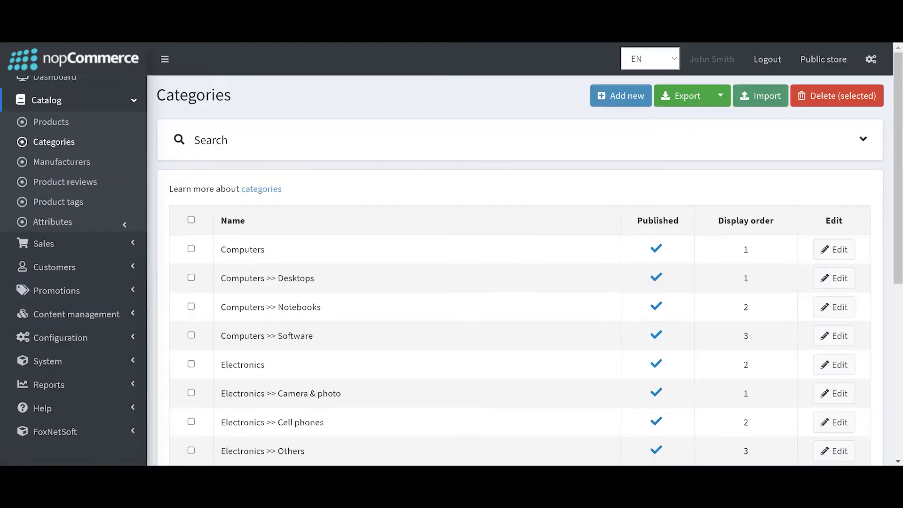
- Examine the existing nopCommerce categories through page 2 of the list to work out the Id for a new category
scroll(258, 162, down, 5)
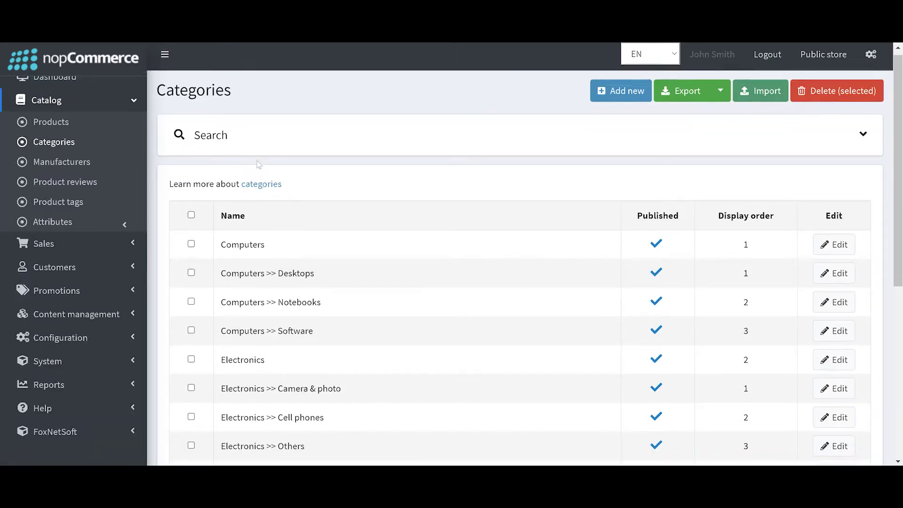
scroll(258, 163, down, 2)
click(223, 365)
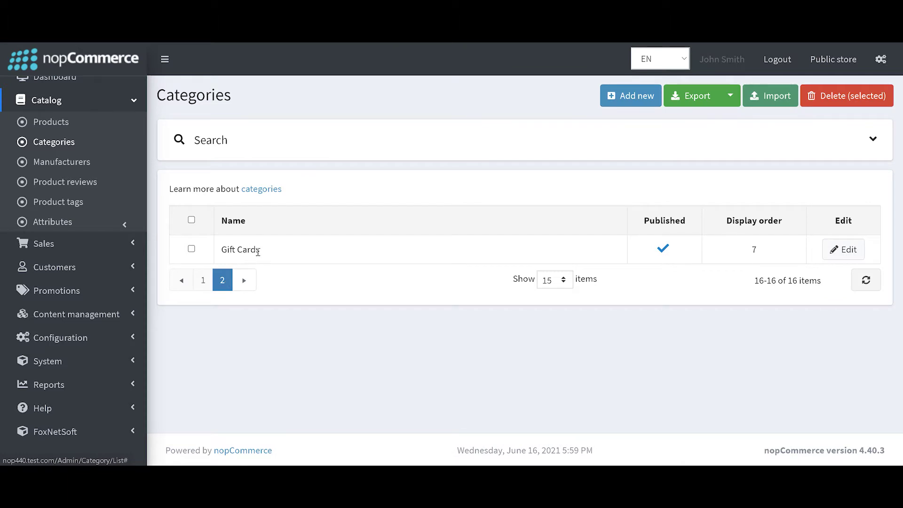
drag(295, 246, 267, 259)
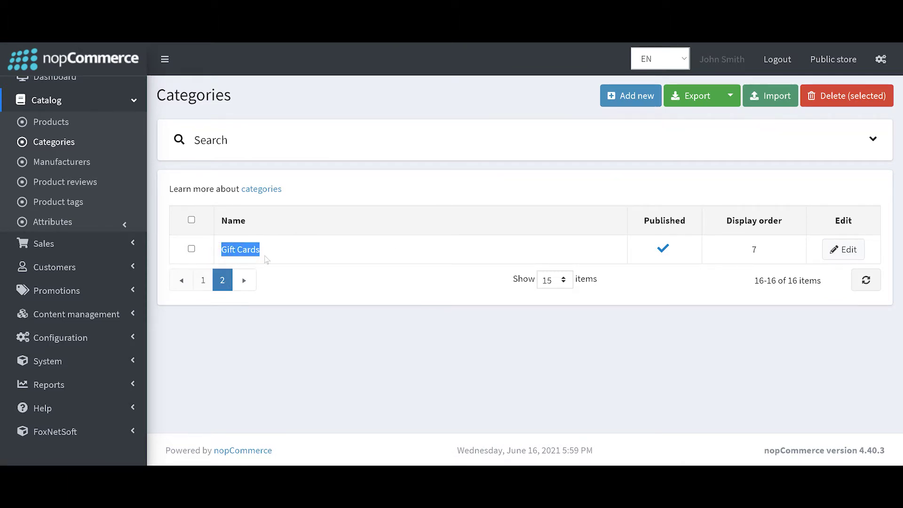
drag(267, 259, 754, 249)
click(416, 252)
drag(294, 254, 226, 254)
click(231, 256)
- Switch to Excel and enter Id 17 and Name Pets in row 2
key(alt+Tab)
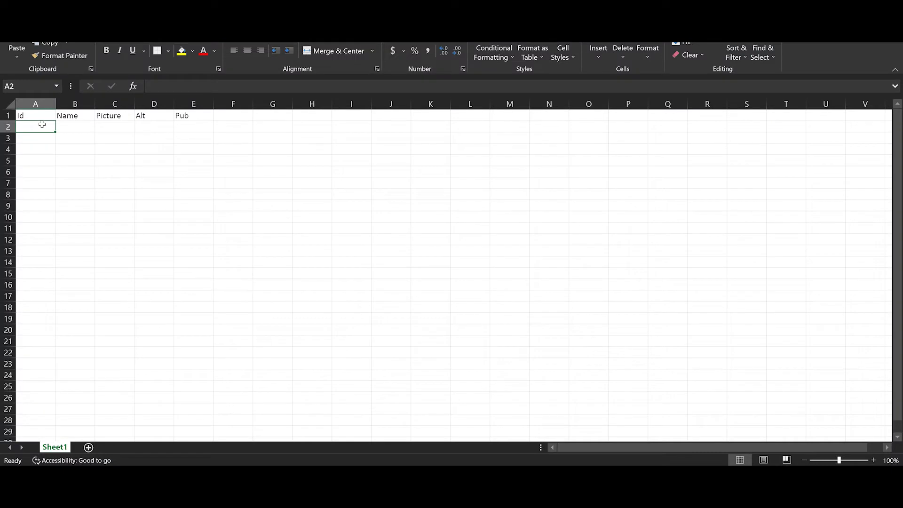
text(17)
key(Tab)
key(Tab)
key(shift+Tab)
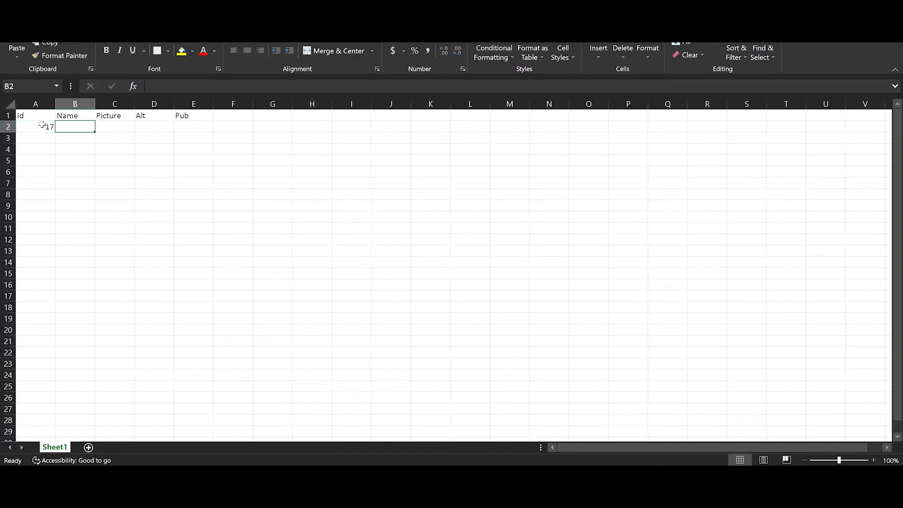
text(Pets)
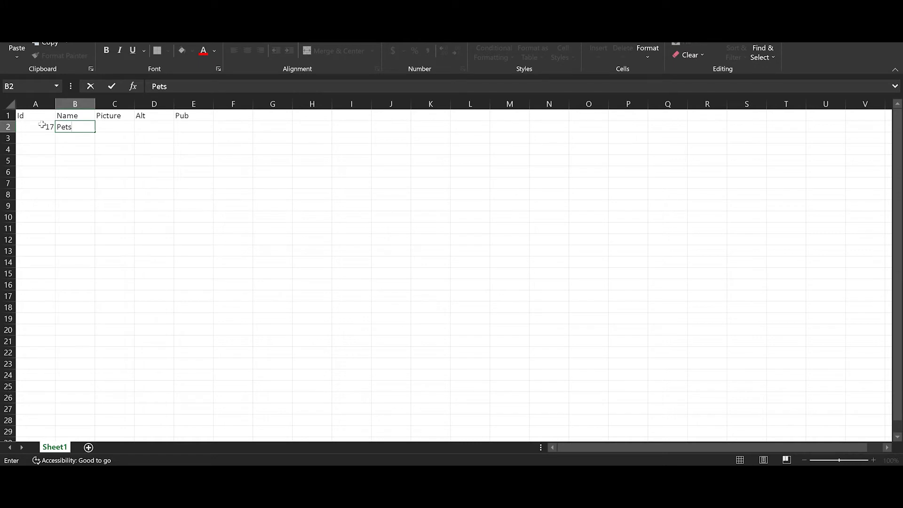
key(Tab)
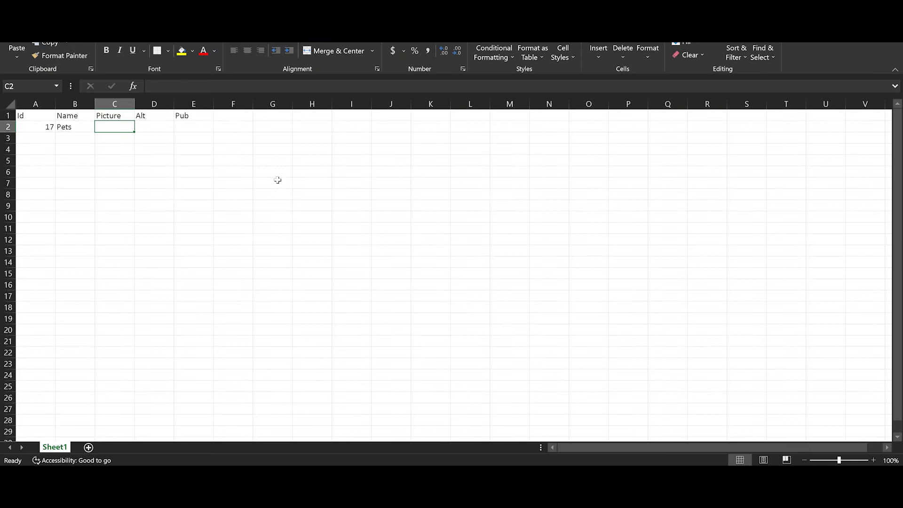
text(https://hddesktopwallpapers.in/wp-content/uploads/2015/09/ocelot-picture.jpg)
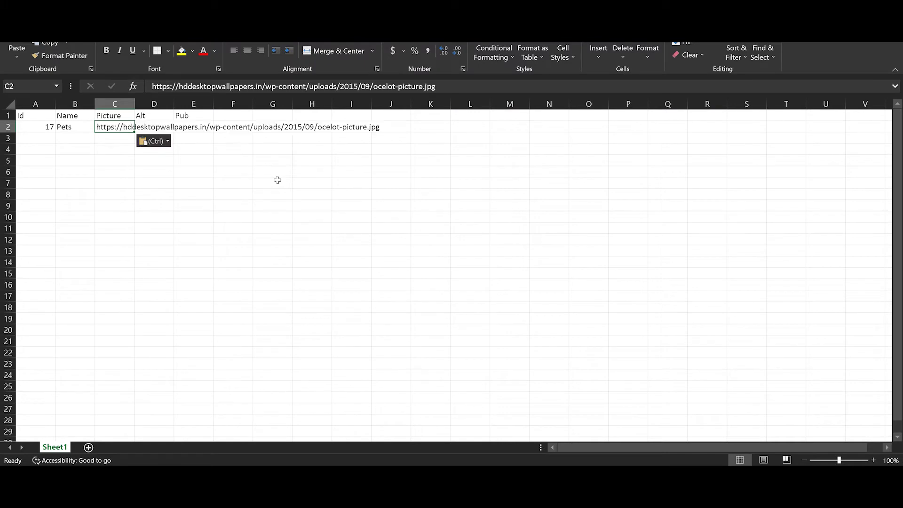
key(Tab)
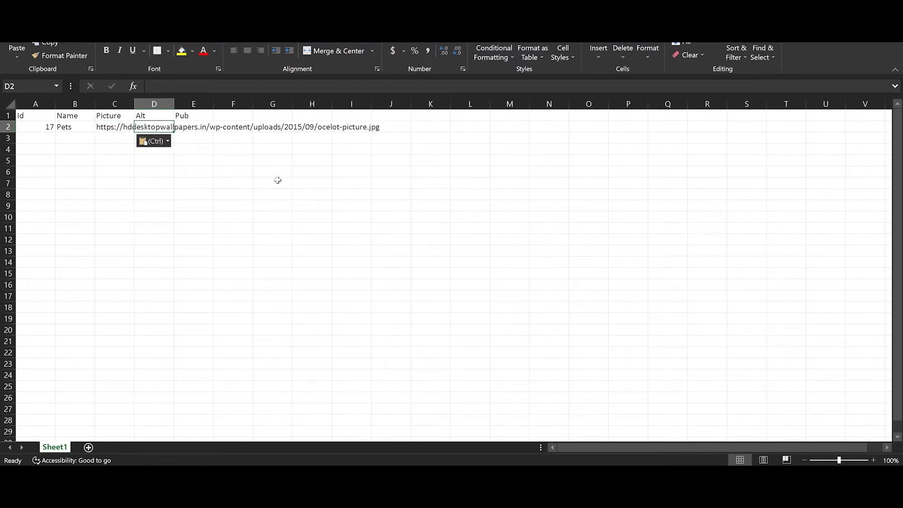
text(Pet)
key(Tab)
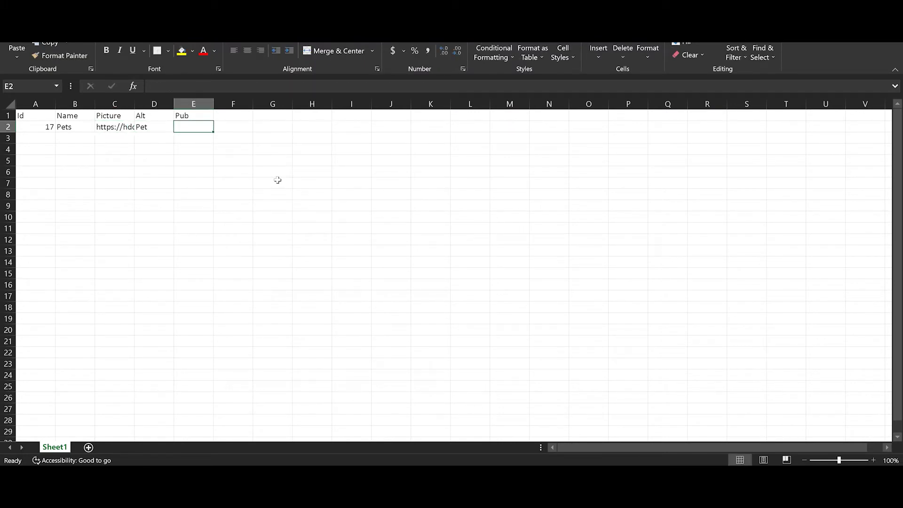
text(TRUE)
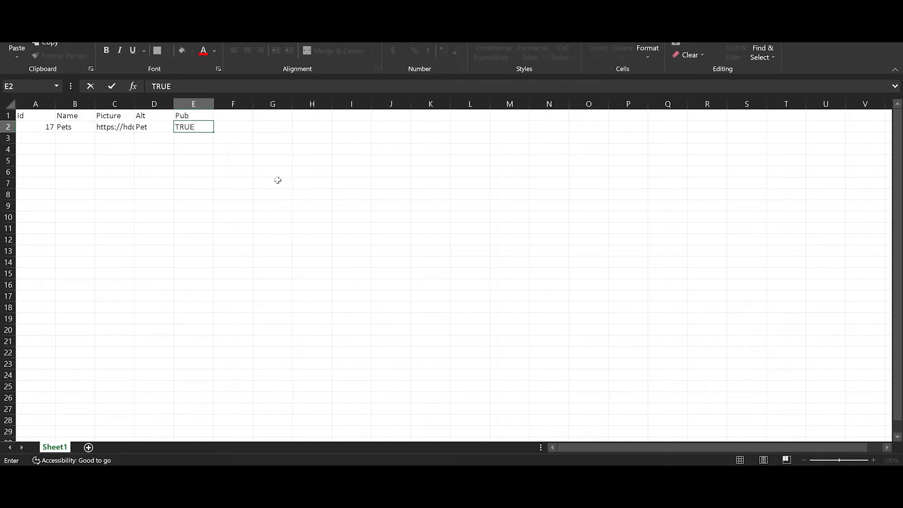
key(Return)
key(Left)
key(Left)
key(Left)
key(Left)
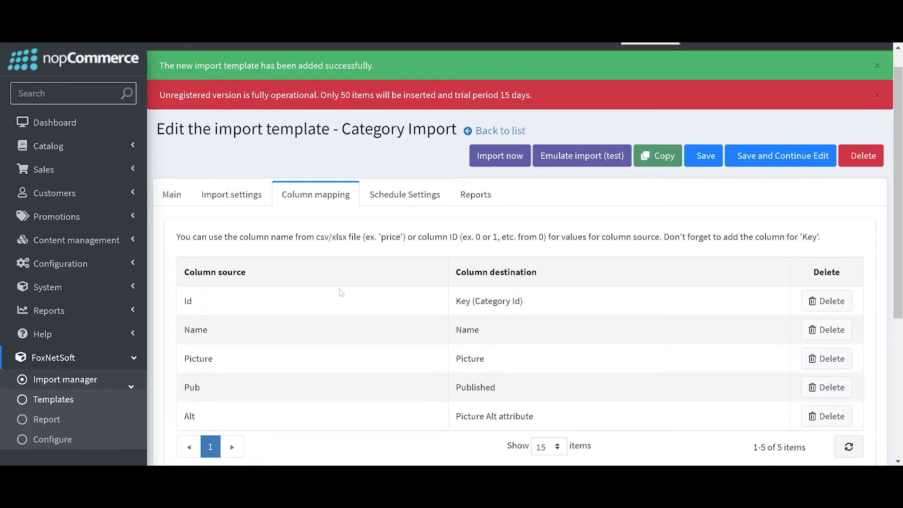
- In the nopCommerce import template, add a column mapping record from source column Parent to destination Parent Category Id or Name
scroll(342, 293, down, 5)
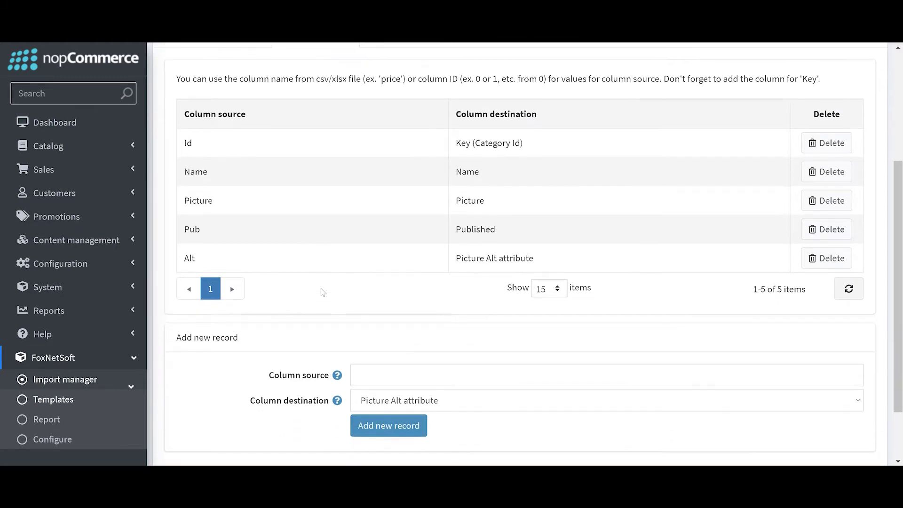
click(406, 330)
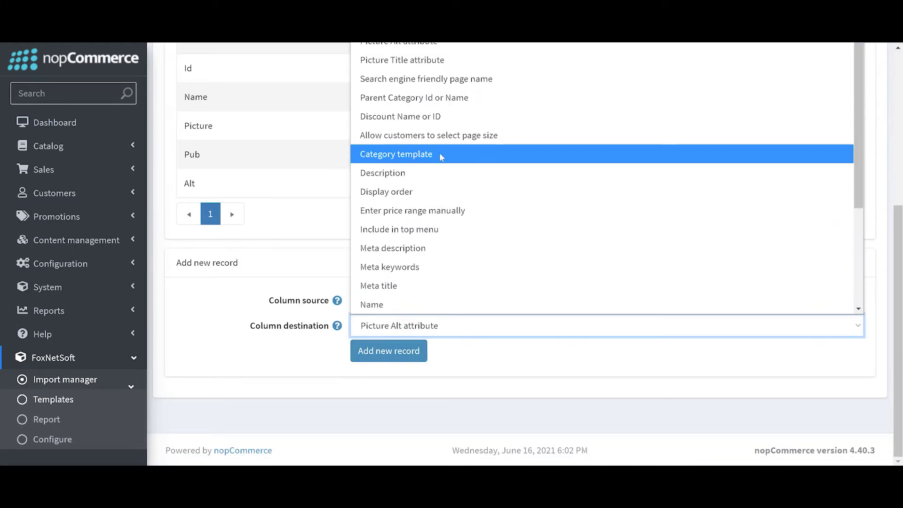
scroll(447, 202, up, 1)
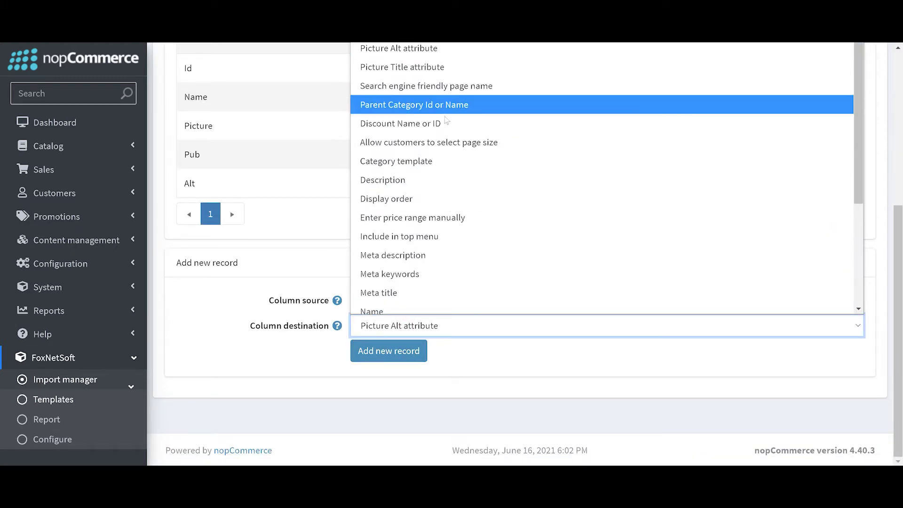
click(453, 105)
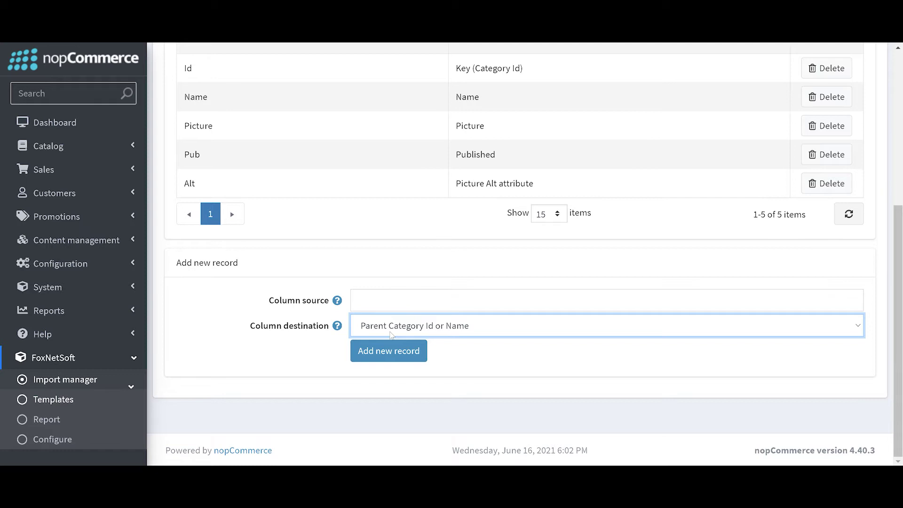
click(393, 300)
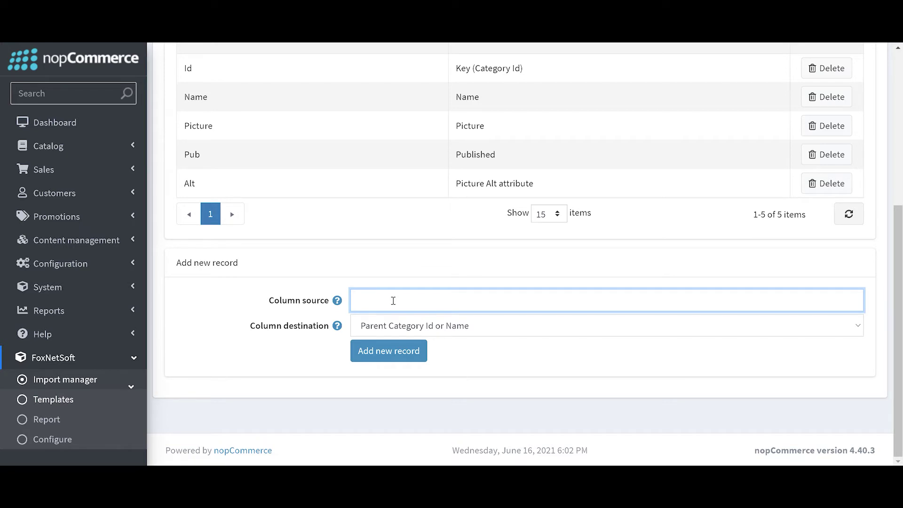
text(Parte)
key(BackSpace)
key(BackSpace)
text(ent)
click(389, 351)
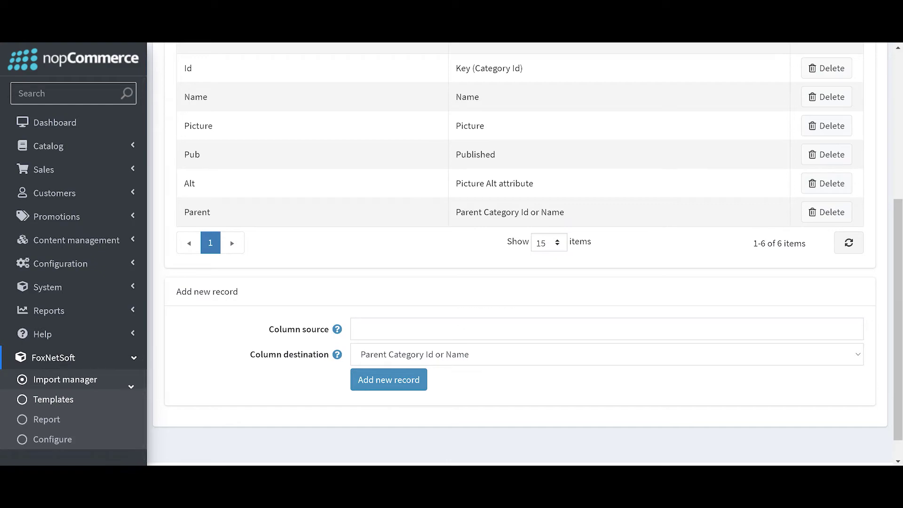
- Switch to Excel and add a Parent column in column F with the value 1 for the Pets row
key(alt+Tab)
click(228, 115)
text(P)
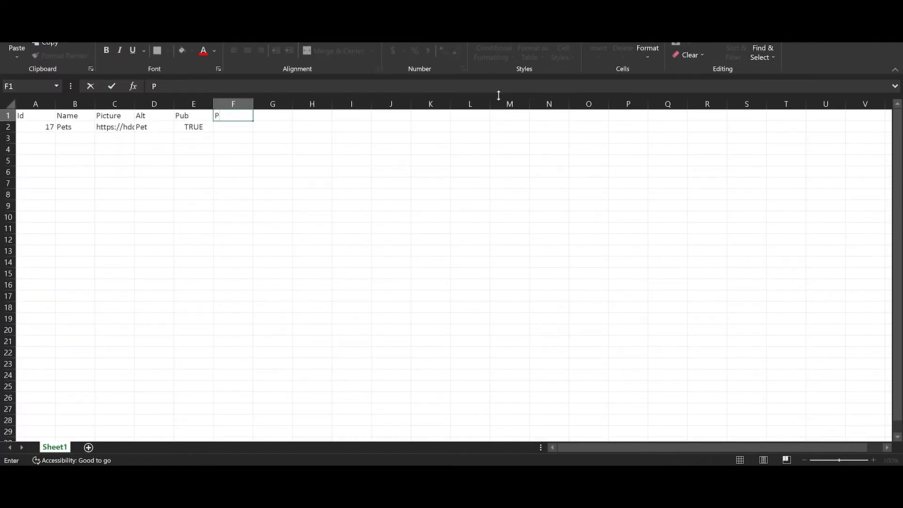
text(arent)
key(Return)
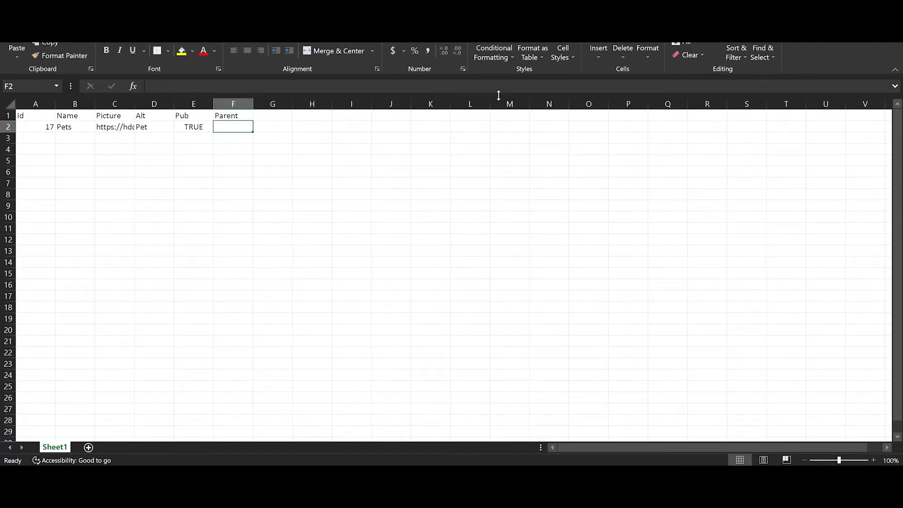
text(1)
key(Return)
key(Left)
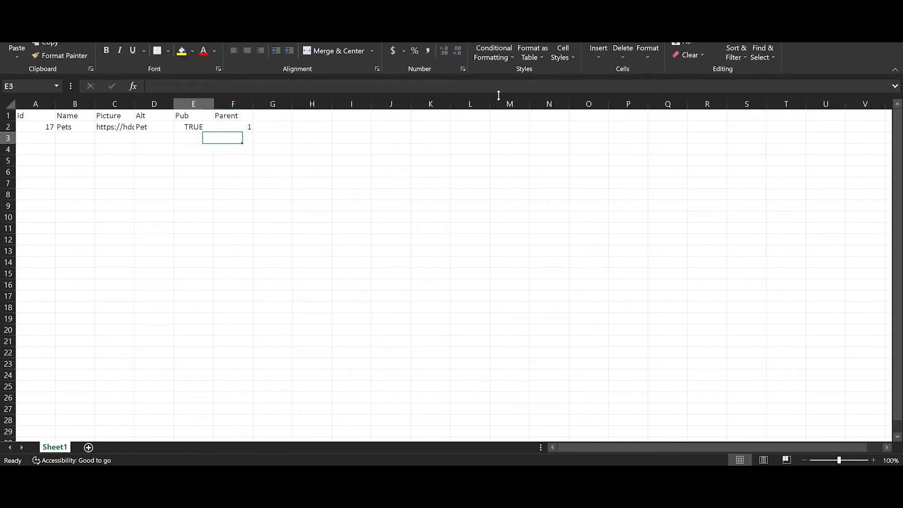
key(Left)
key(Left)
key(Left)
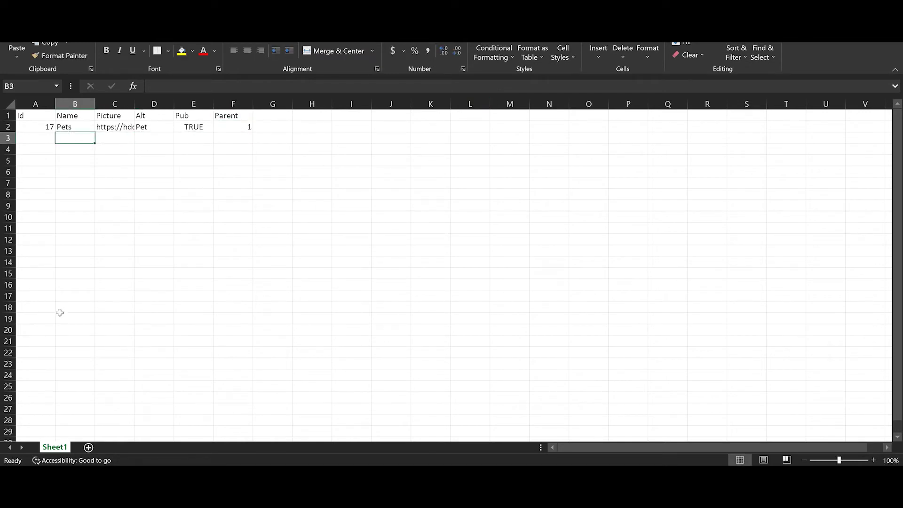
click(113, 261)
click(42, 140)
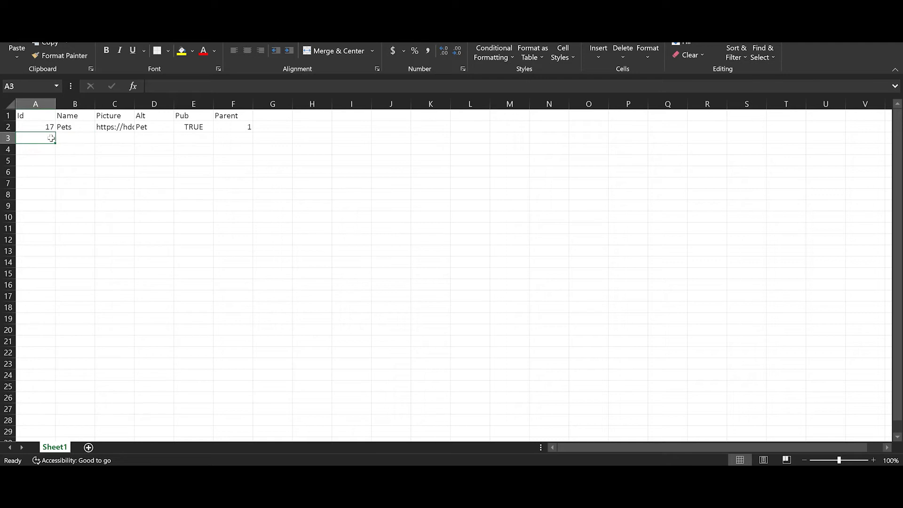
drag(42, 127, 246, 127)
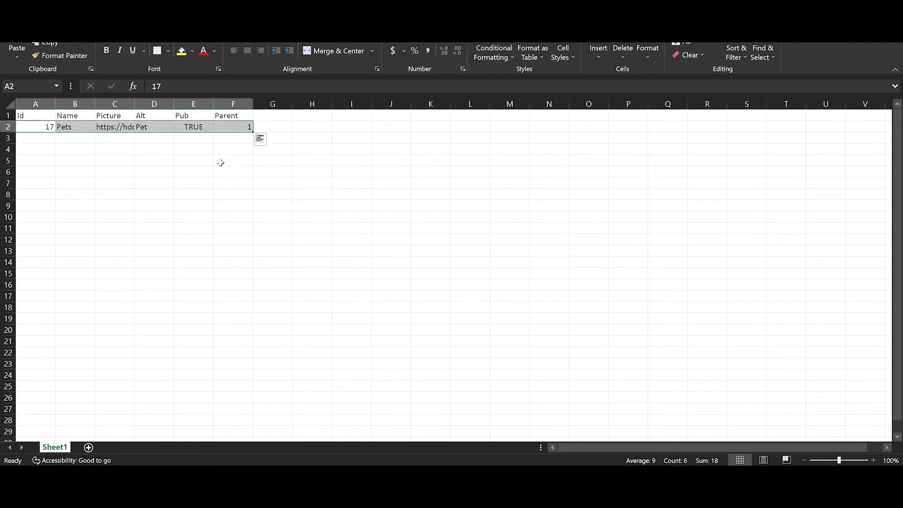
- Save the workbook to the Desktop as Book1.csv in CSV (Comma delimited) format
key(alt+f)
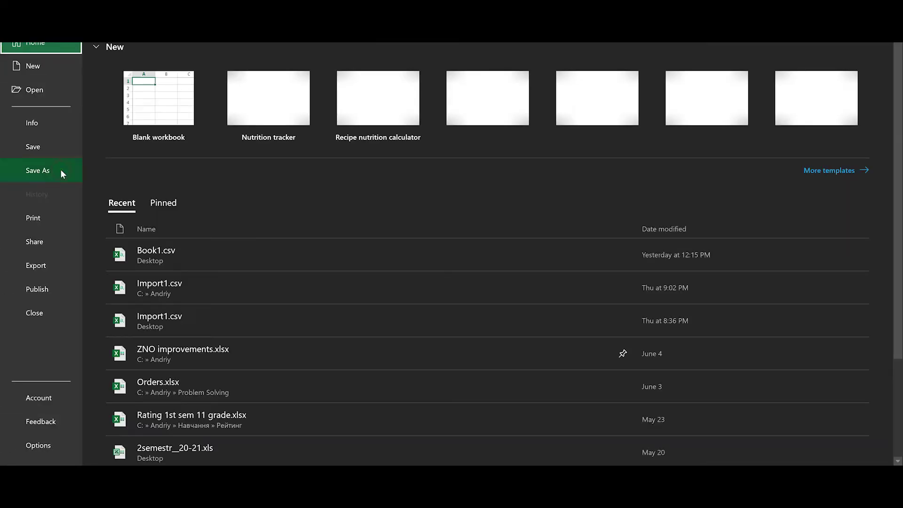
click(61, 169)
click(190, 219)
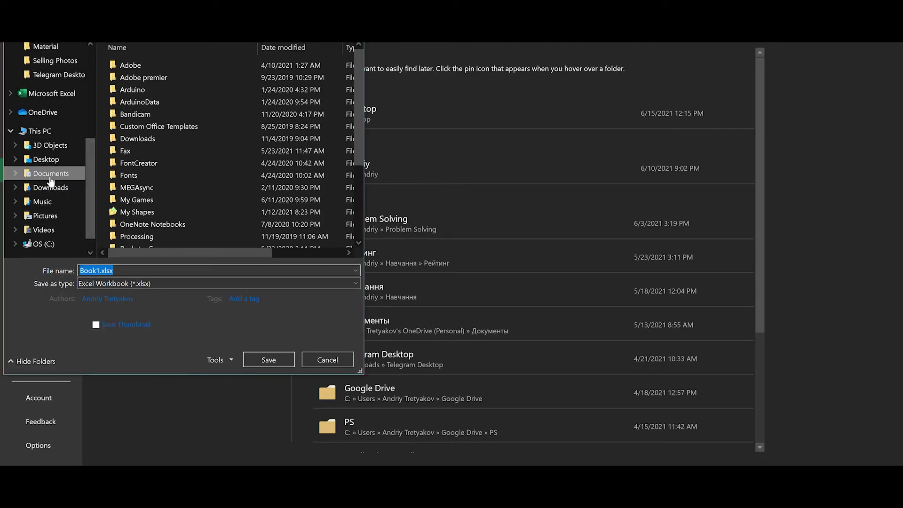
click(59, 159)
click(133, 285)
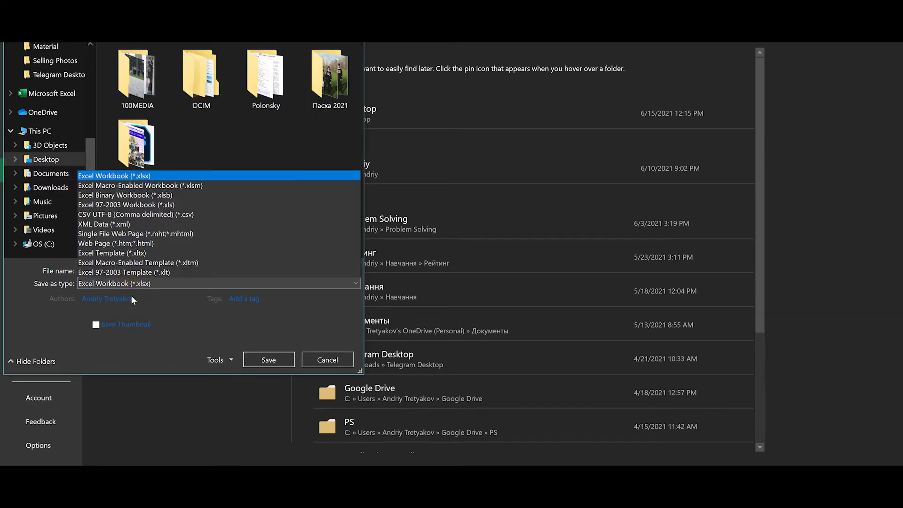
click(153, 147)
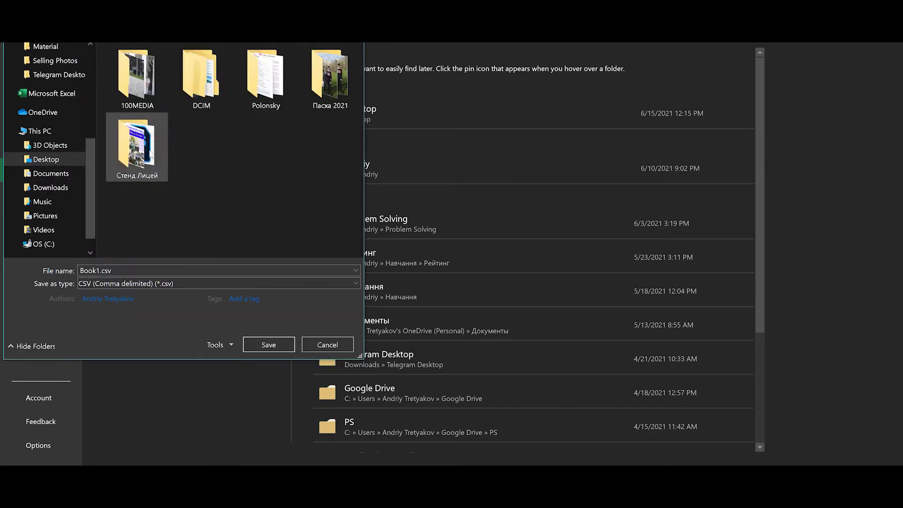
click(263, 349)
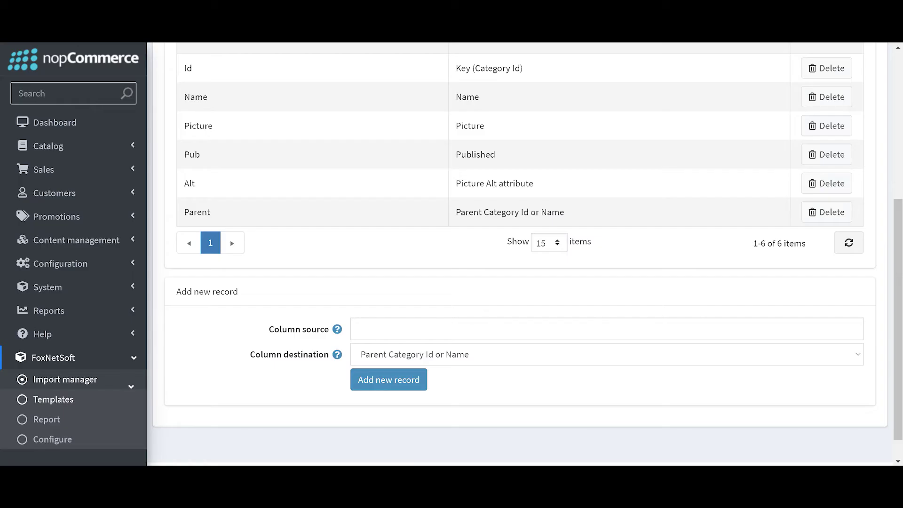
- Save the Category Import template with its column mappings and continue editing it
scroll(290, 308, up, 1)
scroll(292, 308, up, 5)
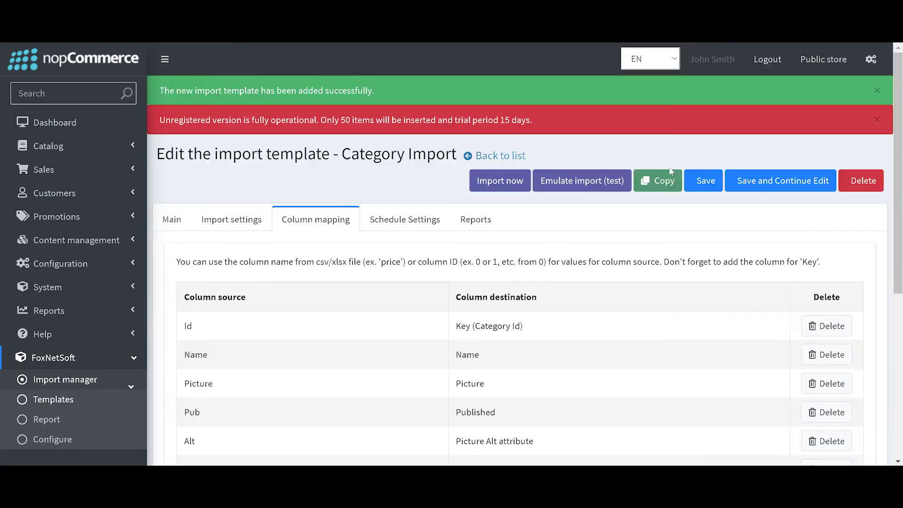
click(777, 184)
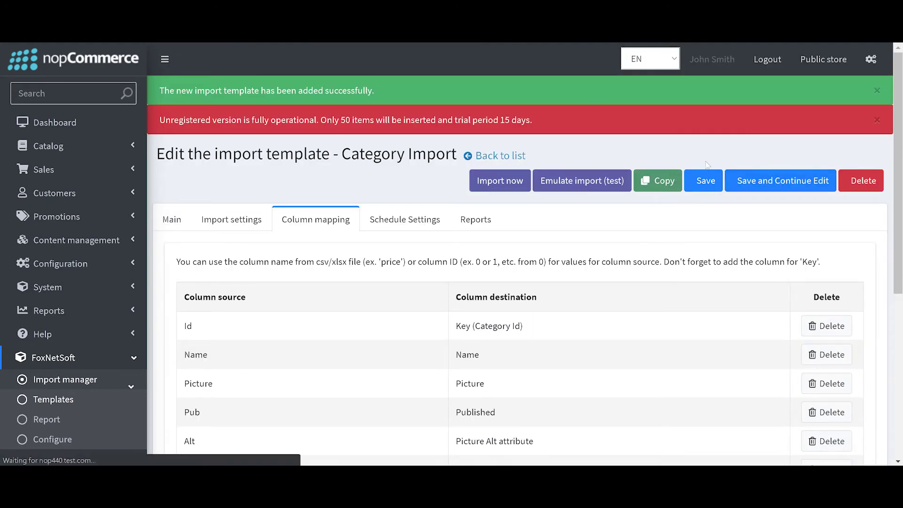
- In the template's main settings, choose Book1.csv from the Desktop as the feed file to upload
click(172, 219)
scroll(462, 289, down, 10)
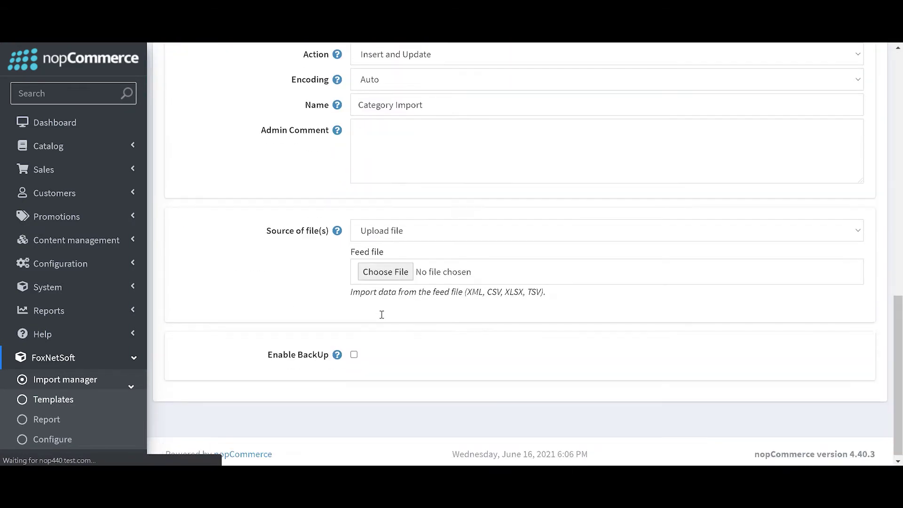
click(399, 273)
scroll(235, 98, down, 1)
click(315, 98)
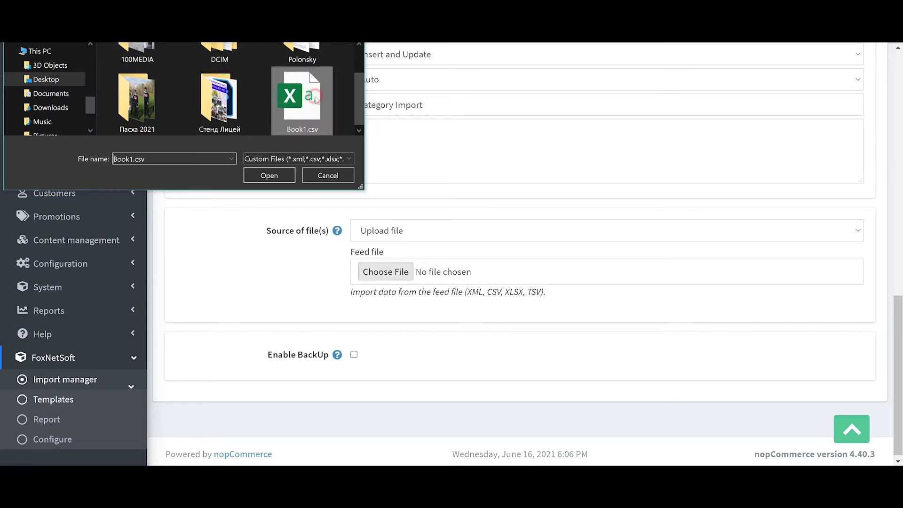
click(315, 97)
- Save the Category Import template with the selected feed file and run its import
scroll(428, 287, up, 8)
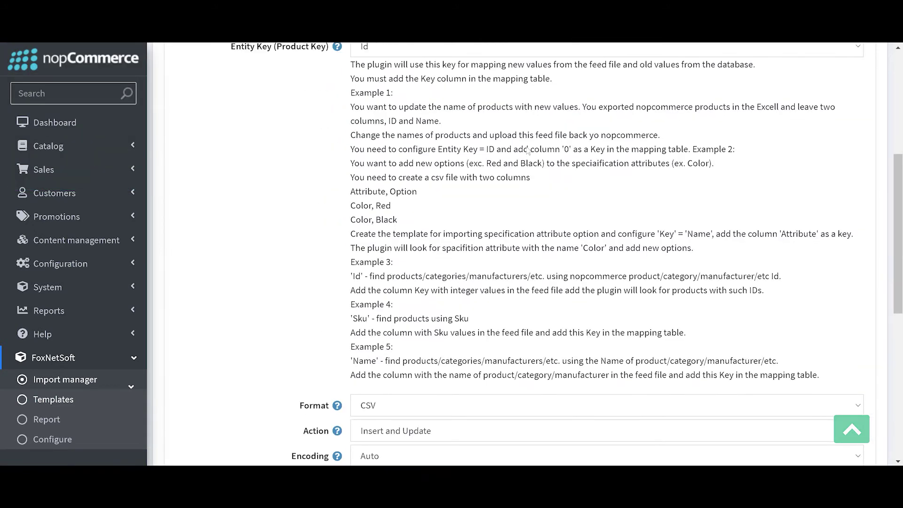
scroll(528, 151, up, 5)
click(478, 123)
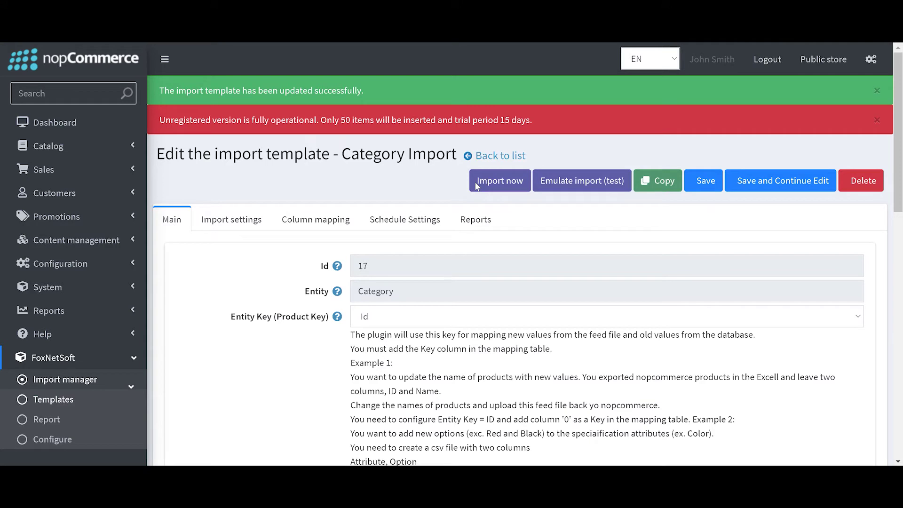
click(475, 186)
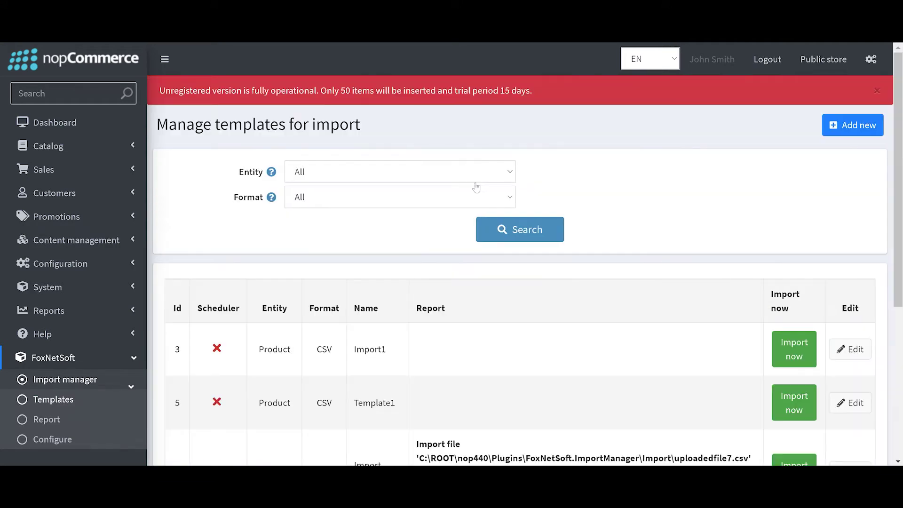
- Review the import report of the Category Import template in the list of import templates
scroll(475, 186, down, 5)
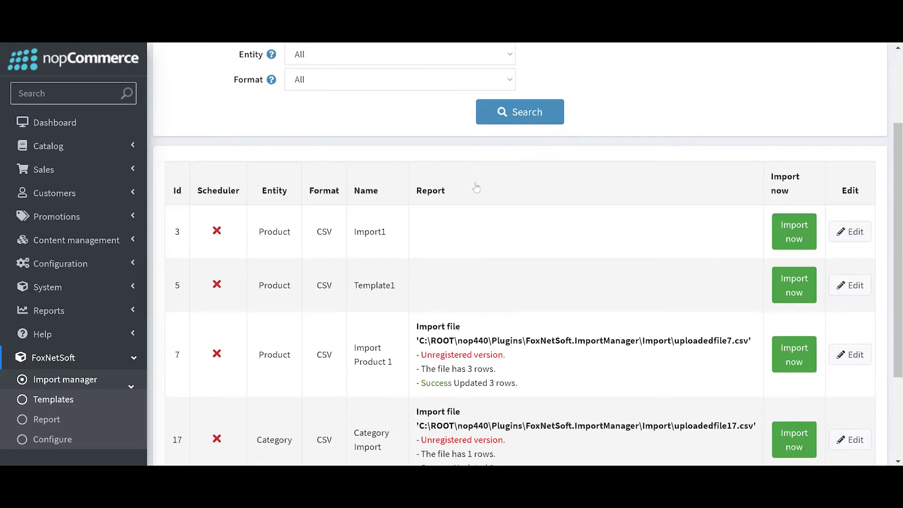
drag(412, 282, 451, 297)
click(450, 315)
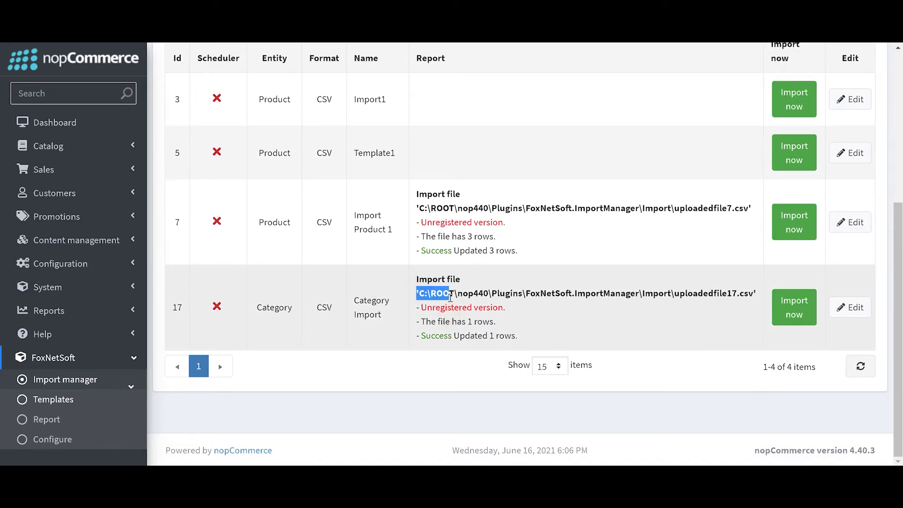
drag(420, 335, 536, 342)
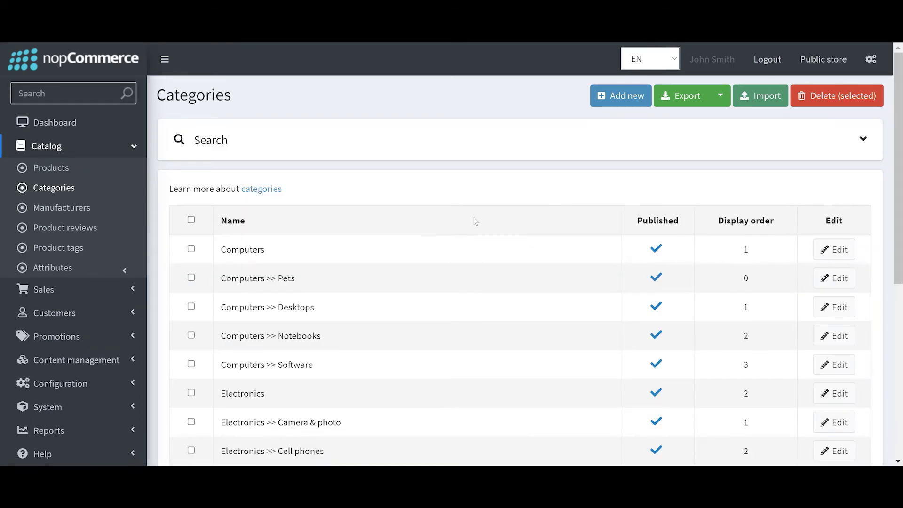
- Find Pets under Computers in the catalog's category list and examine its parent category, picture, display and mapping details
drag(310, 278, 219, 279)
double_click(286, 278)
drag(286, 278, 243, 279)
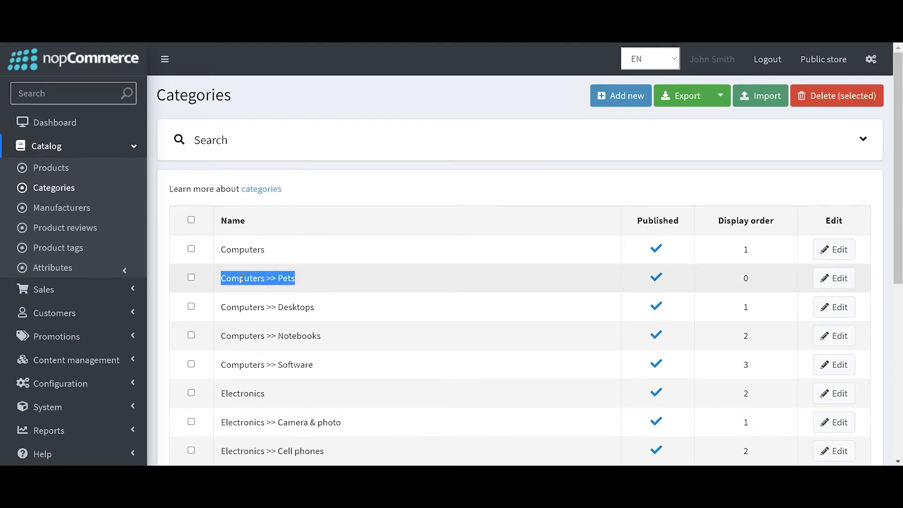
triple_click(240, 278)
triple_click(308, 279)
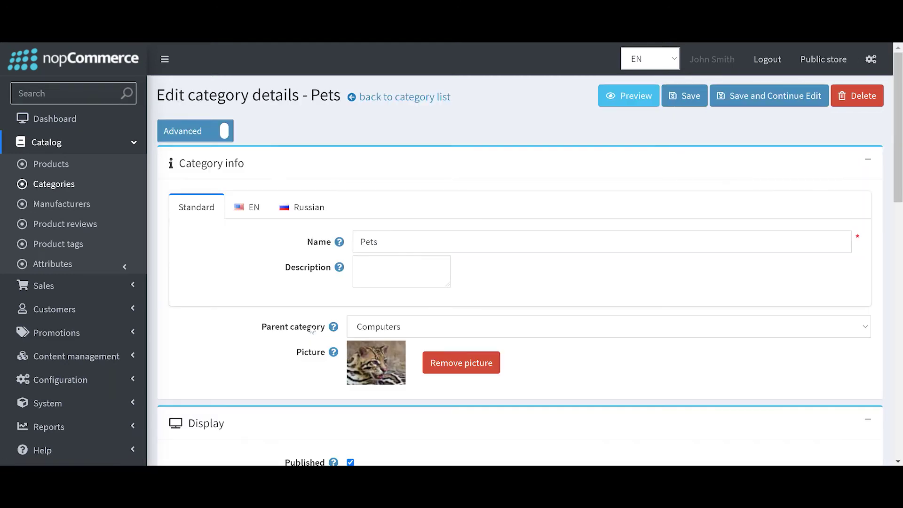
scroll(362, 248, down, 3)
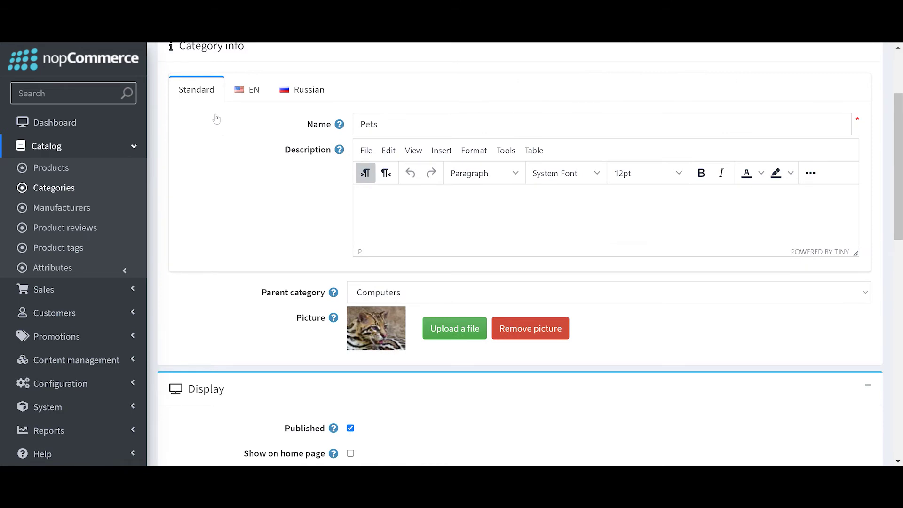
scroll(217, 117, up, 1)
scroll(216, 118, down, 3)
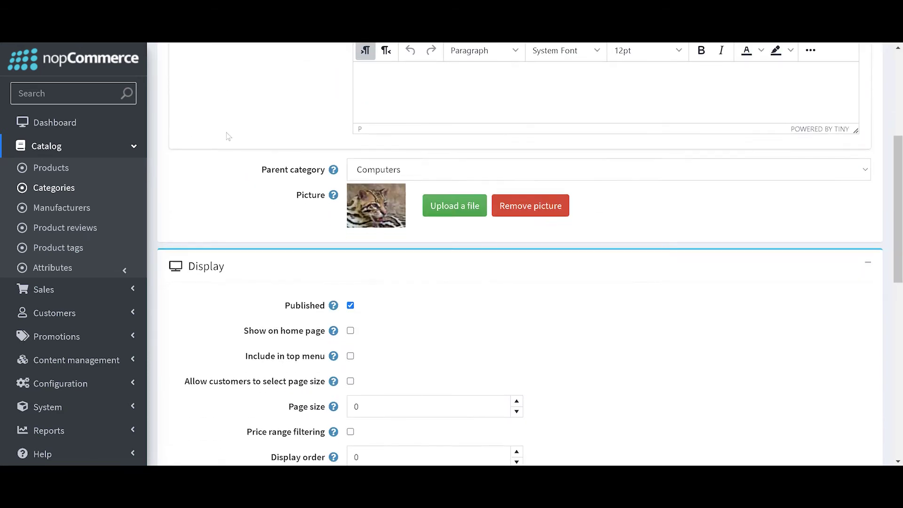
scroll(461, 157, down, 3)
scroll(462, 160, down, 8)
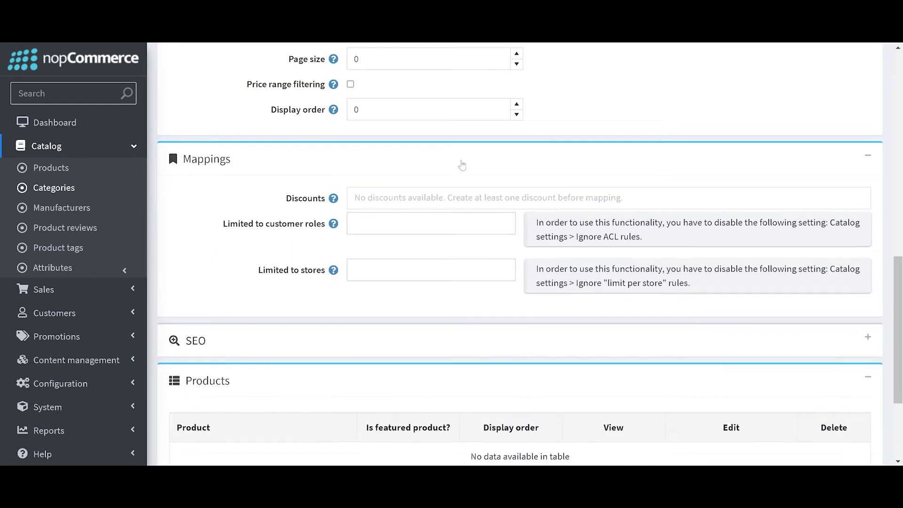
scroll(463, 164, up, 12)
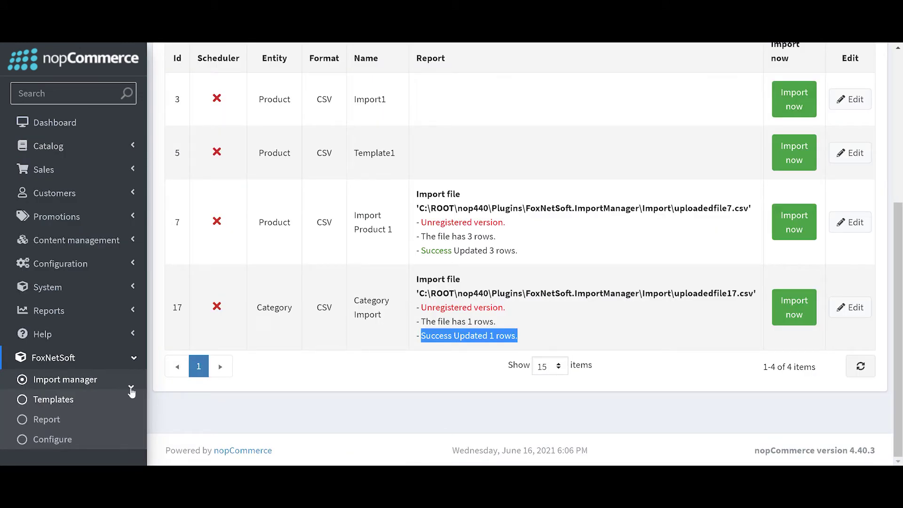
- Start a new import template with the entity Product Category mapping and the entity key Sku
scroll(70, 423, down, 1)
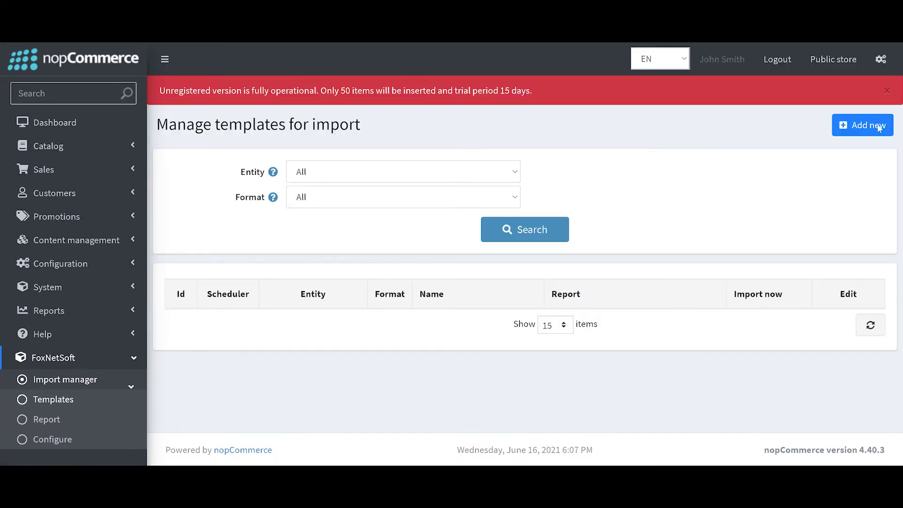
click(870, 130)
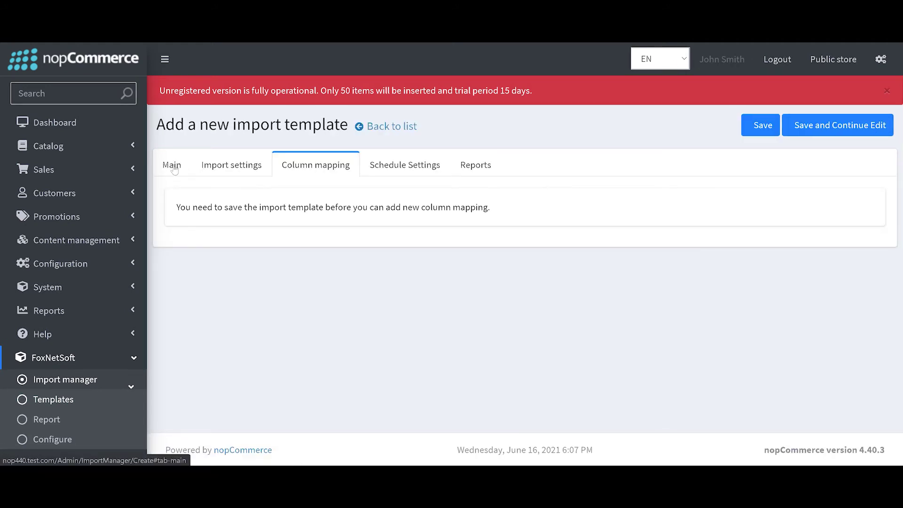
click(172, 165)
scroll(407, 172, down, 1)
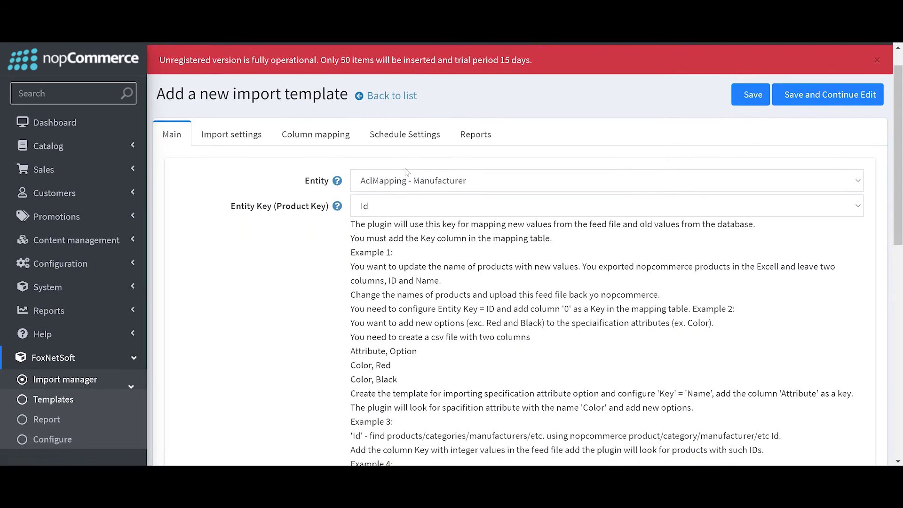
scroll(407, 172, down, 1)
click(406, 153)
scroll(437, 299, down, 4)
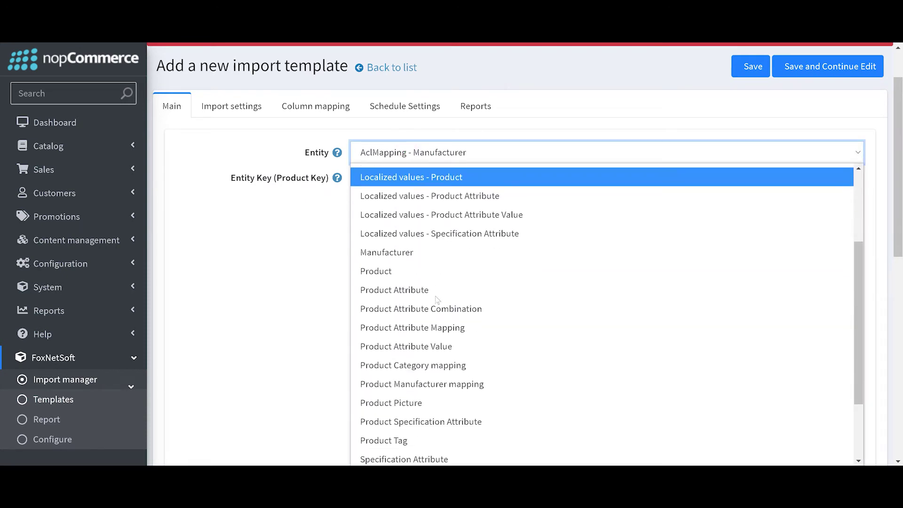
scroll(437, 300, down, 2)
click(469, 273)
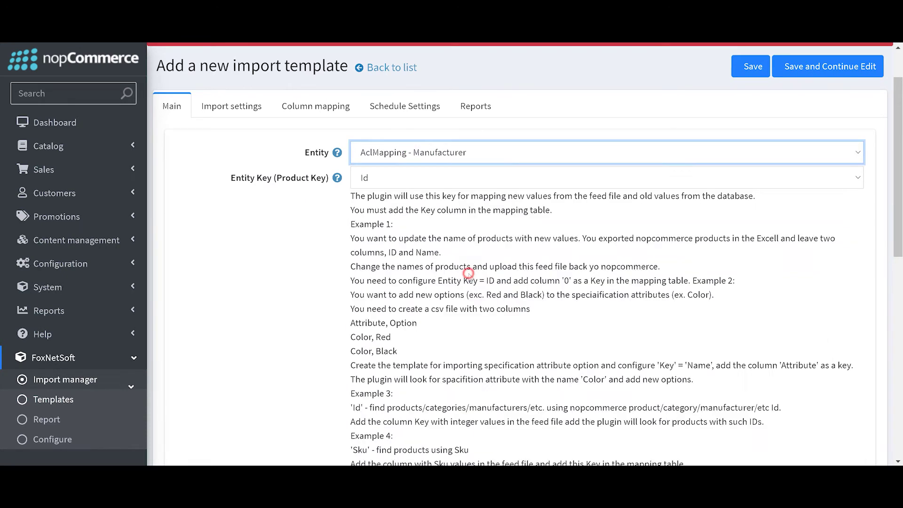
click(384, 179)
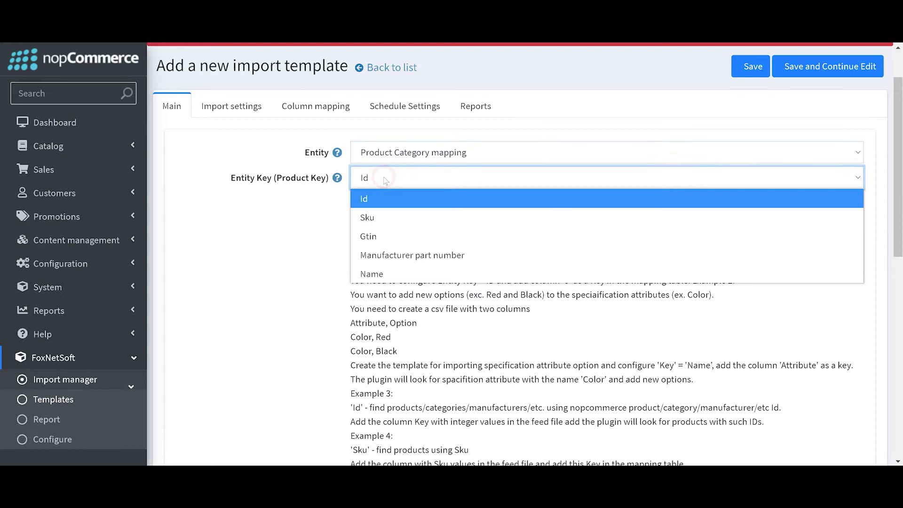
click(396, 221)
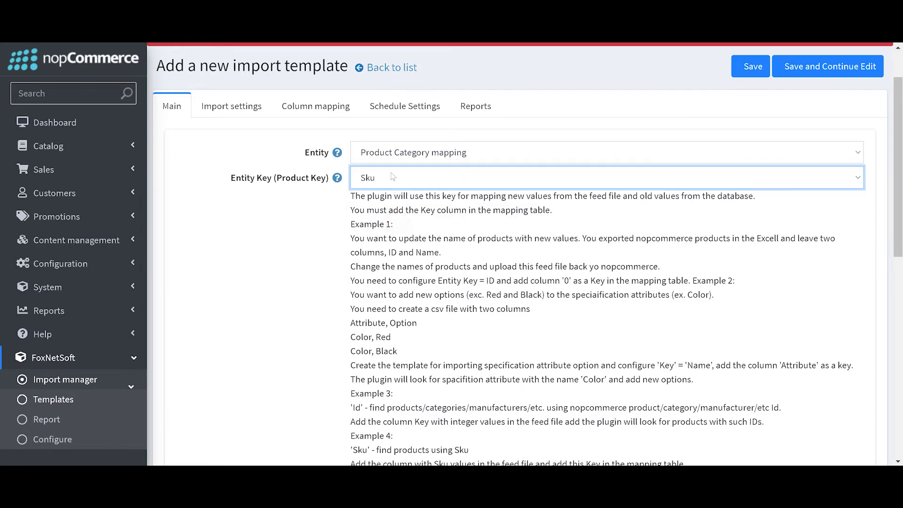
- Set the format to CSV, name the template Product Category Mapping, and save it for further editing
scroll(301, 359, down, 4)
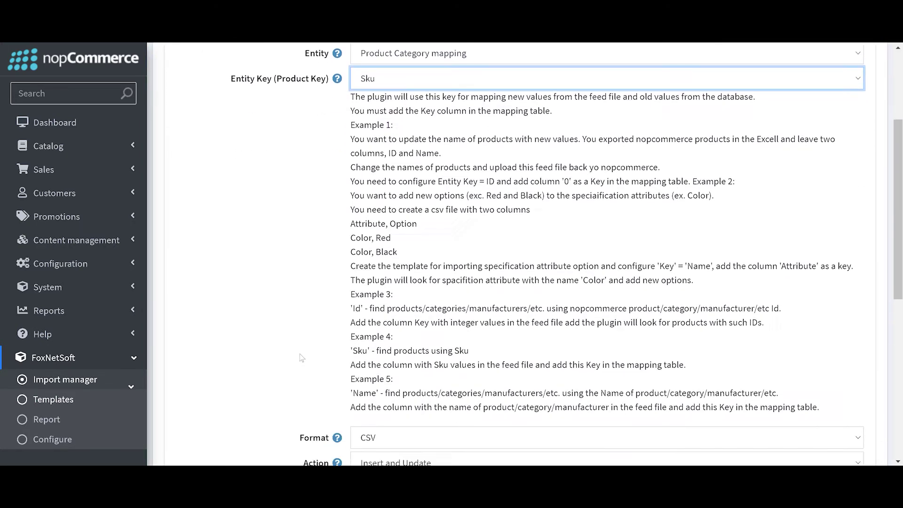
scroll(300, 358, down, 3)
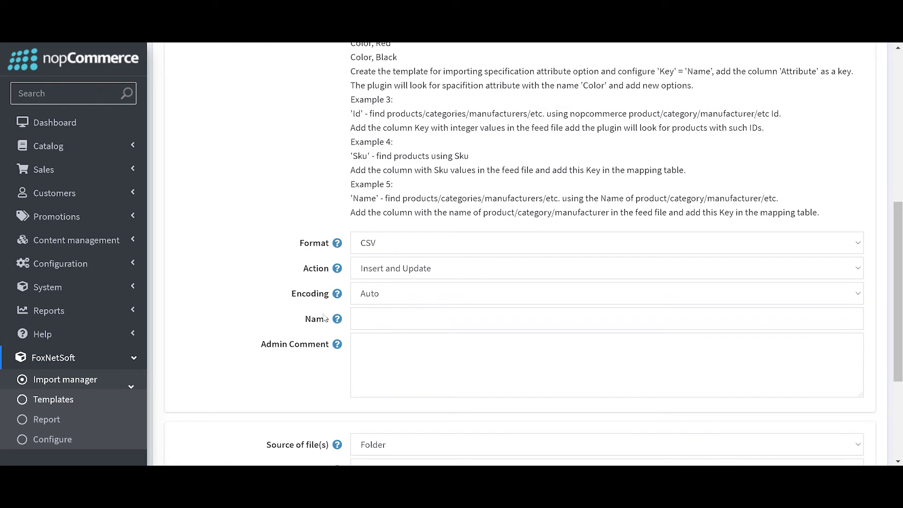
click(366, 243)
click(367, 264)
click(382, 323)
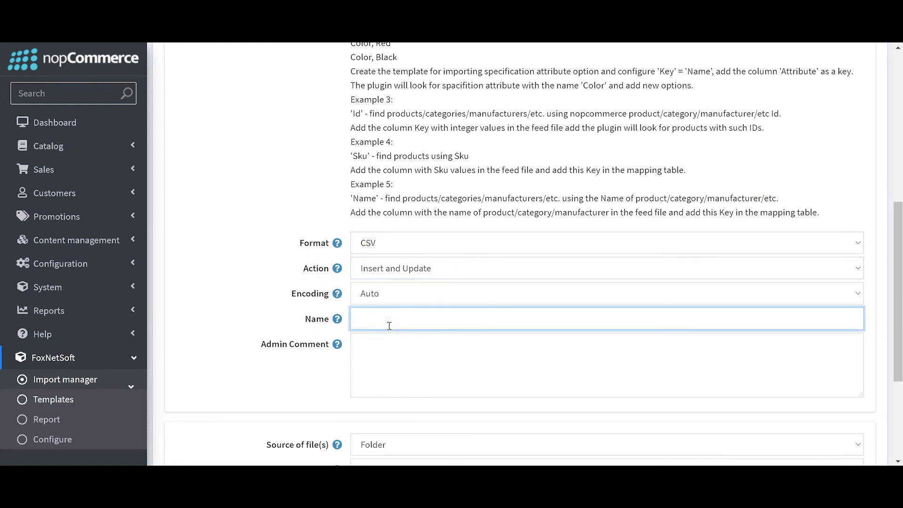
text(Product Category Mapping)
scroll(390, 325, down, 3)
scroll(461, 306, up, 6)
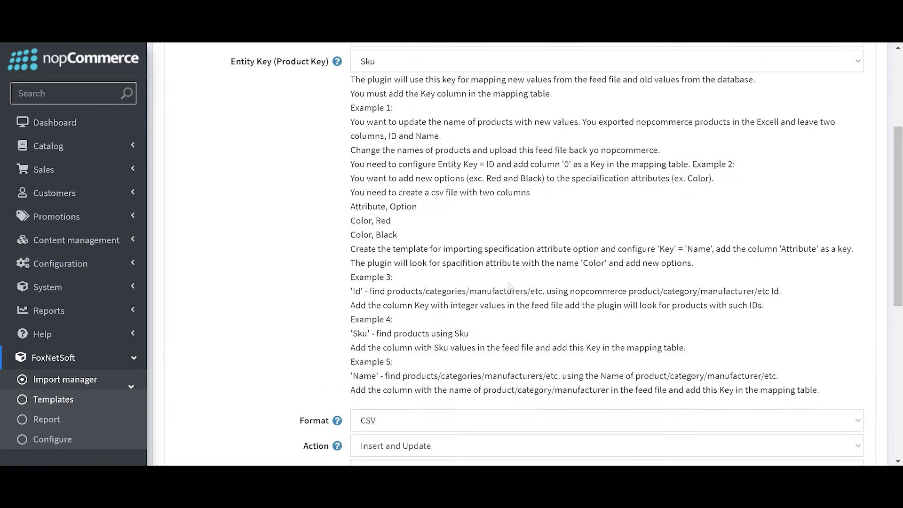
scroll(510, 286, up, 3)
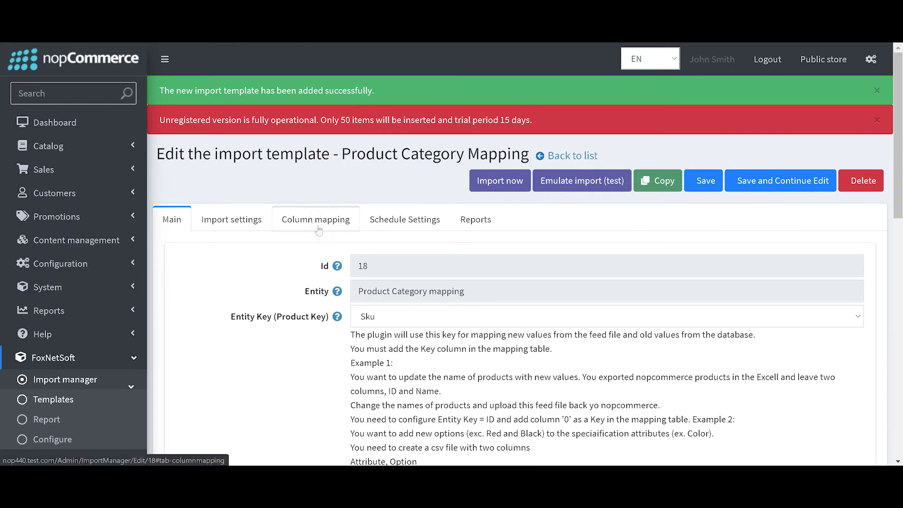
- Add a column mapping record from source column SKU to destination Key (Product Key)
click(318, 230)
scroll(332, 222, down, 3)
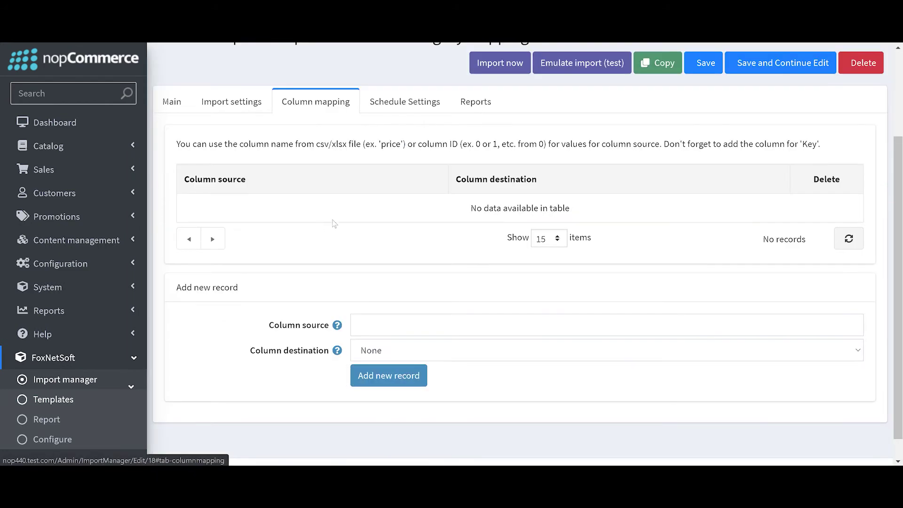
click(392, 319)
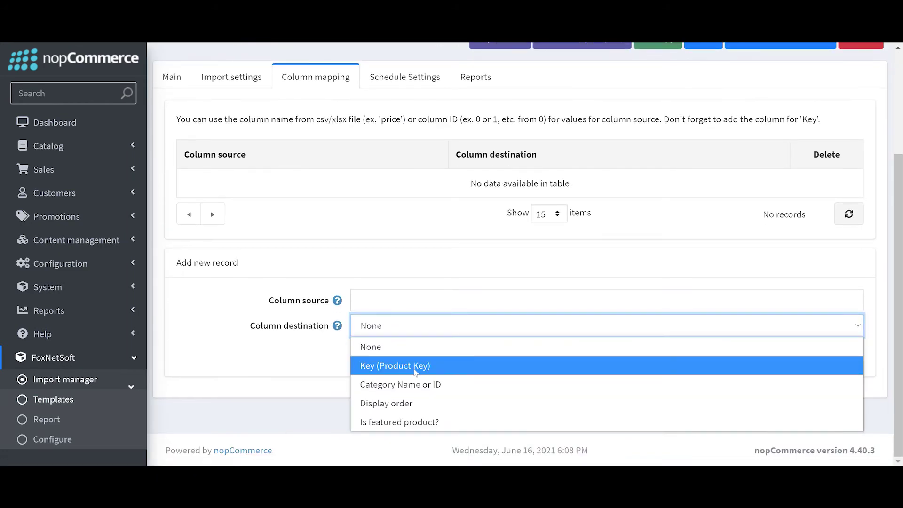
click(413, 368)
click(390, 297)
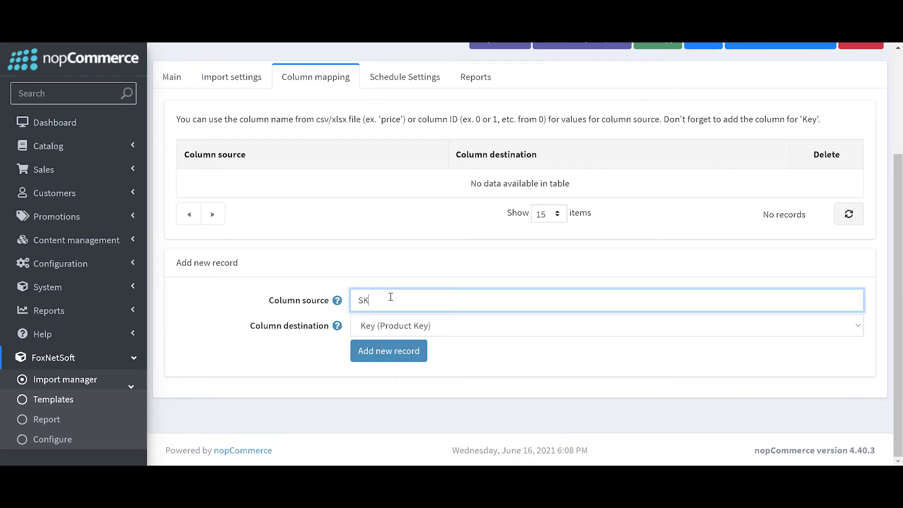
click(389, 354)
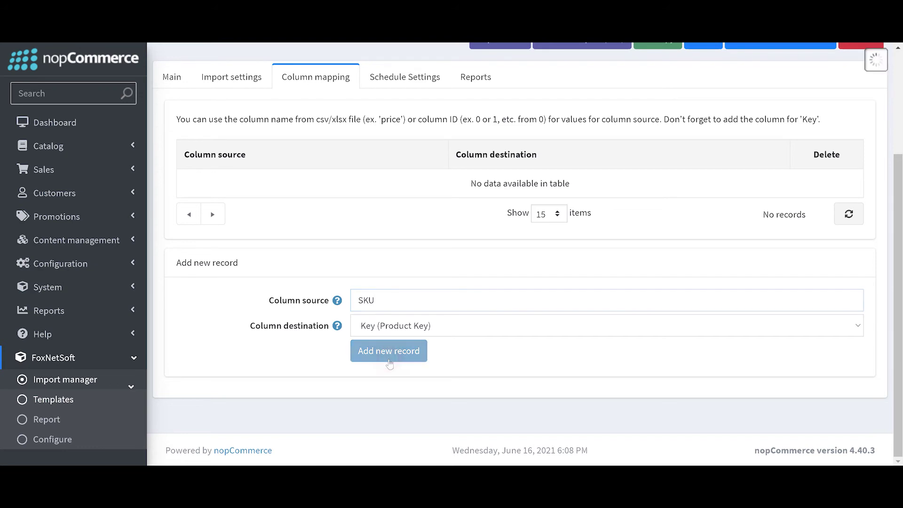
- Add a column mapping record from source column Category to destination Category Name or ID
click(392, 329)
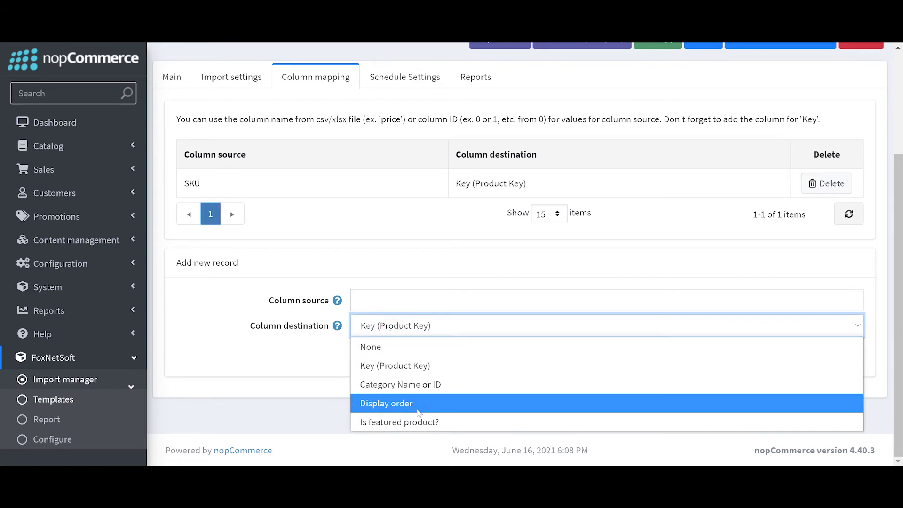
click(441, 383)
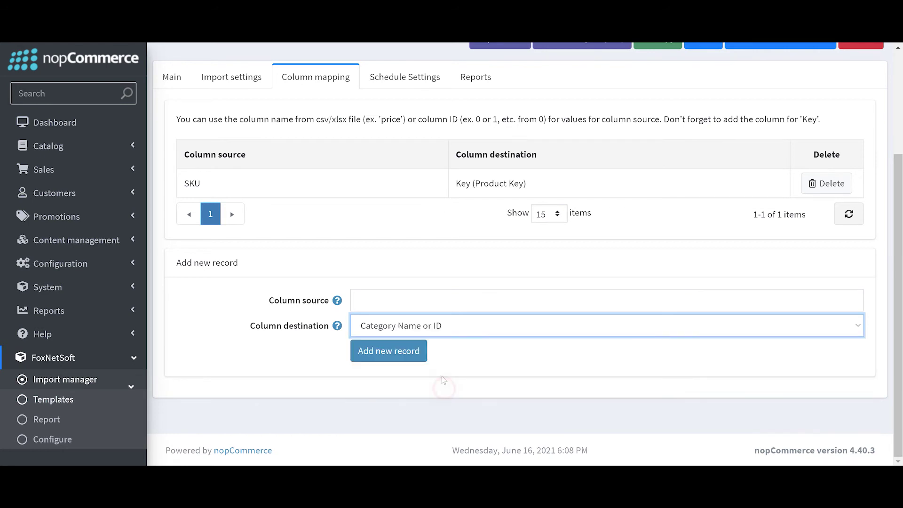
click(409, 299)
text(Category)
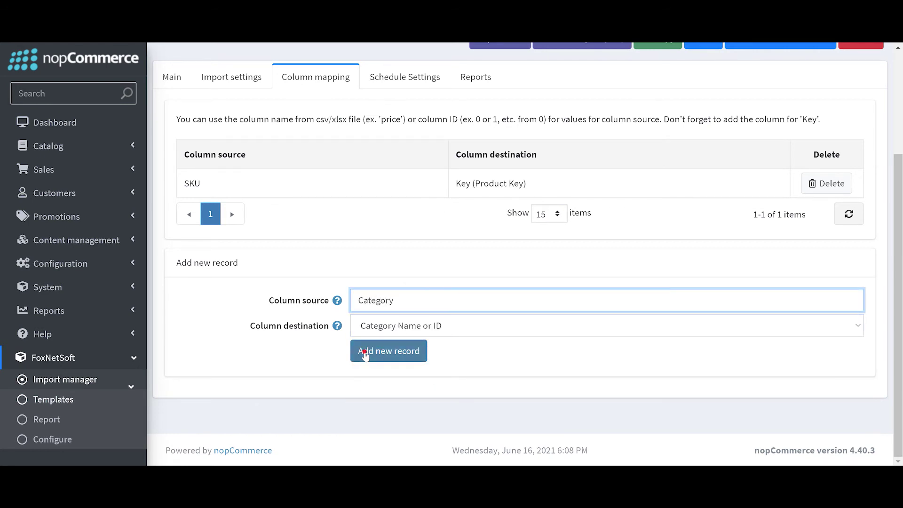
click(365, 353)
- Add a column mapping record from source column Featured to destination Is featured product?
click(382, 324)
click(409, 355)
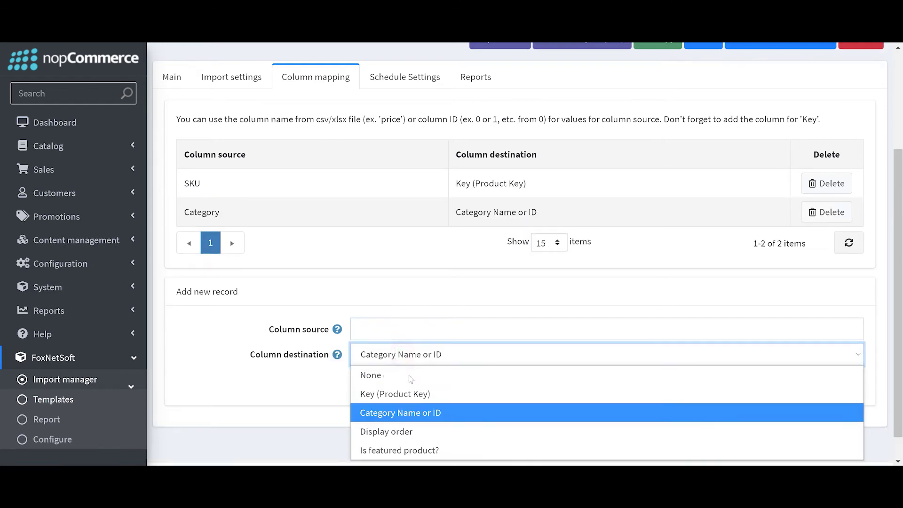
click(423, 455)
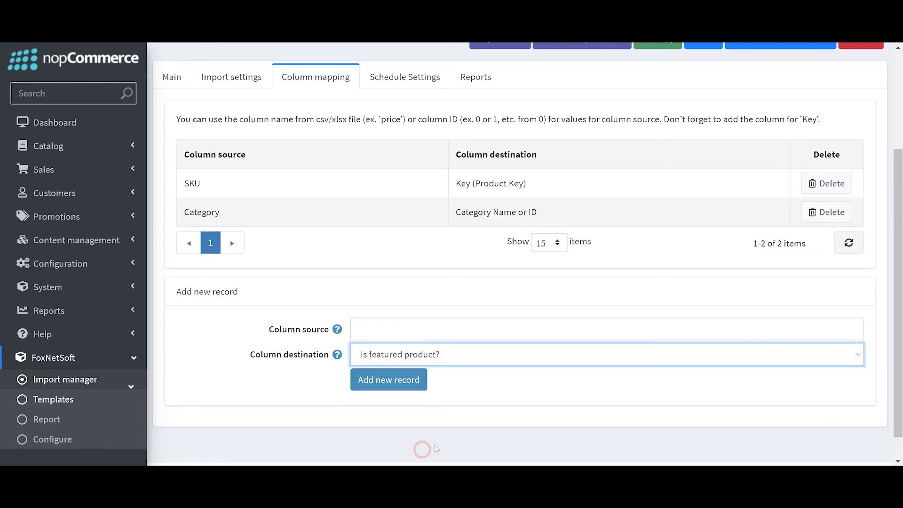
click(399, 328)
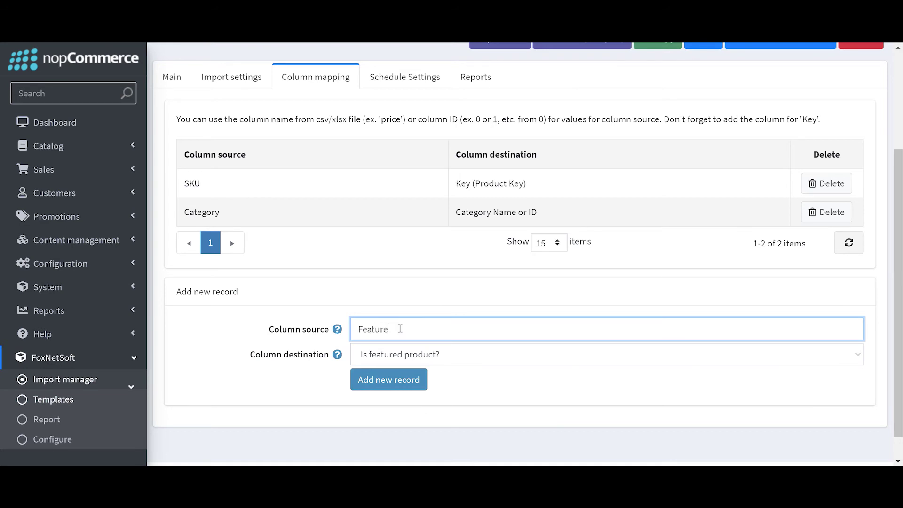
click(411, 379)
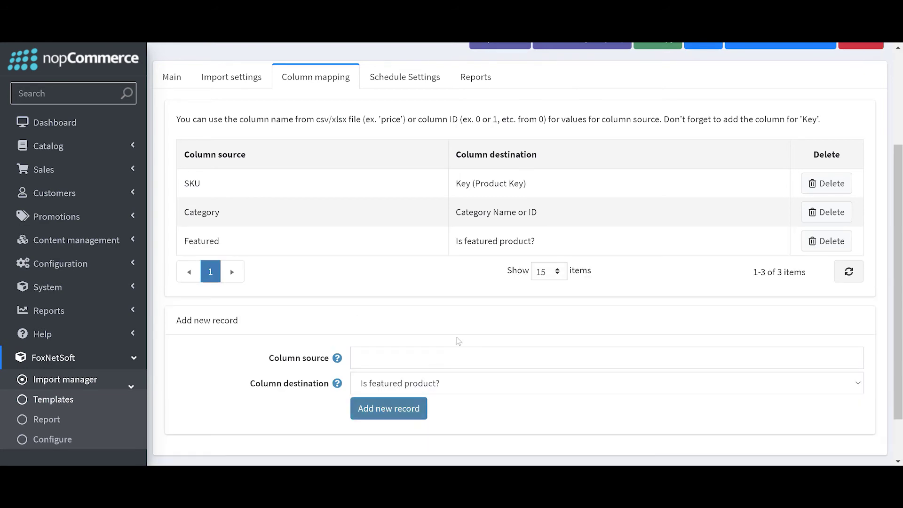
- Save the Product Category Mapping template with its column mappings and keep it open for editing
scroll(459, 341, down, 1)
scroll(458, 340, down, 1)
scroll(458, 341, up, 2)
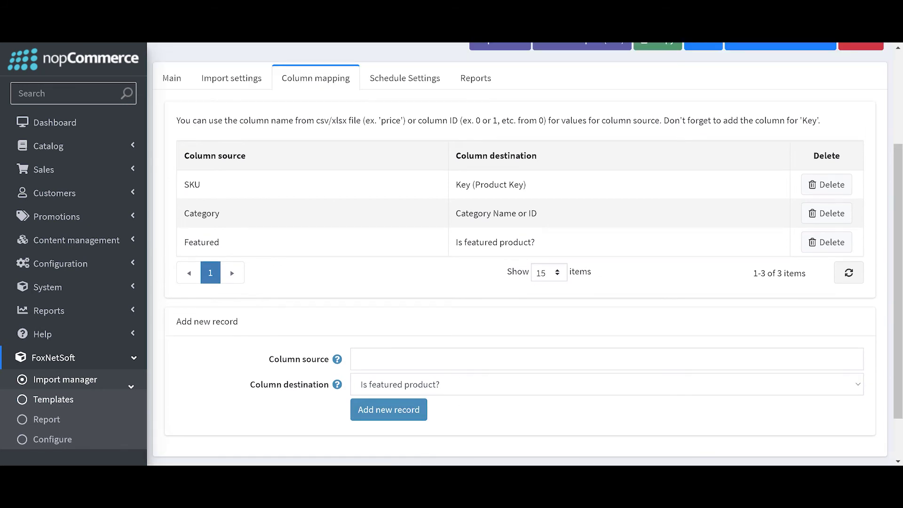
scroll(376, 235, up, 1)
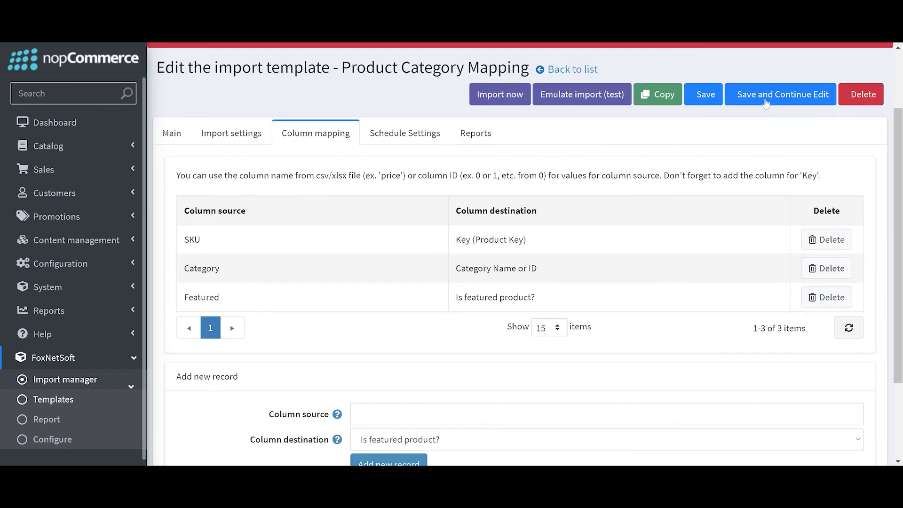
click(764, 104)
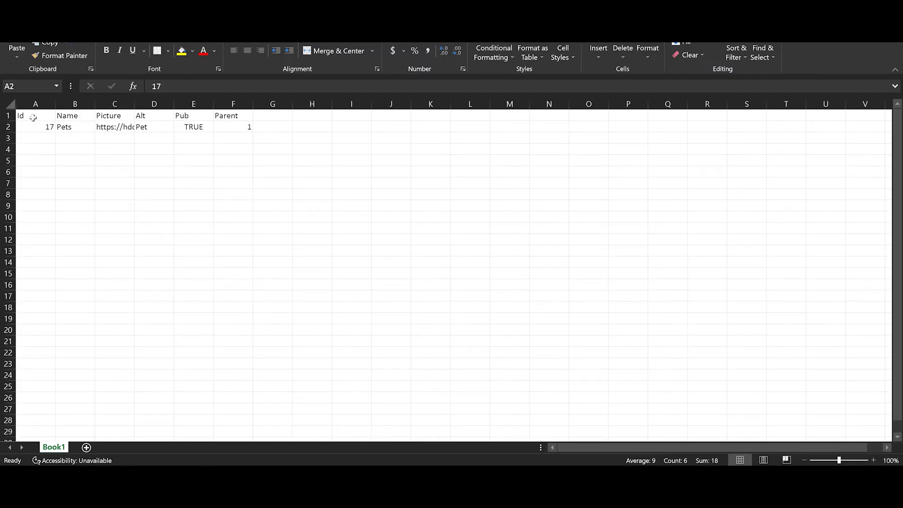
- Switch to the Book1 sheet in Excel and clear the old category data from A1:F2
click(33, 116)
shift+click(245, 126)
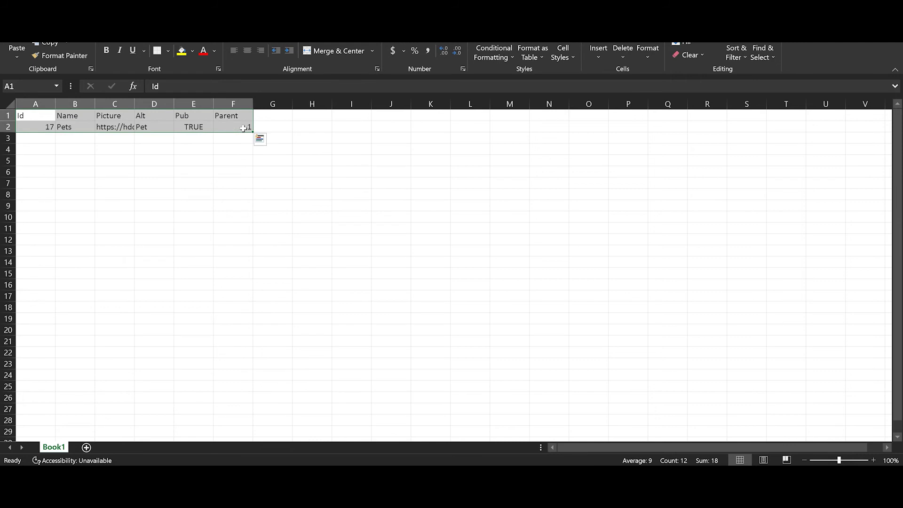
key(BackSpace)
key(BackSpace)
key(BackSpace)
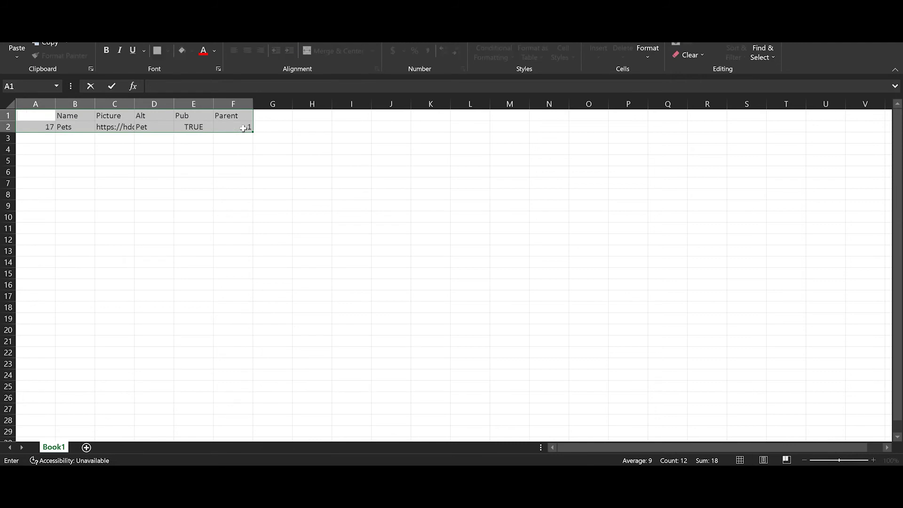
click(243, 128)
mouse_move(244, 133)
mouse_down()
mouse_move(61, 116)
mouse_move(258, 137)
mouse_up()
click(478, 260)
key(Delete)
- Enter the column headers SKU in A1 and Category in B1, checking the names against the template's column mapping
click(40, 112)
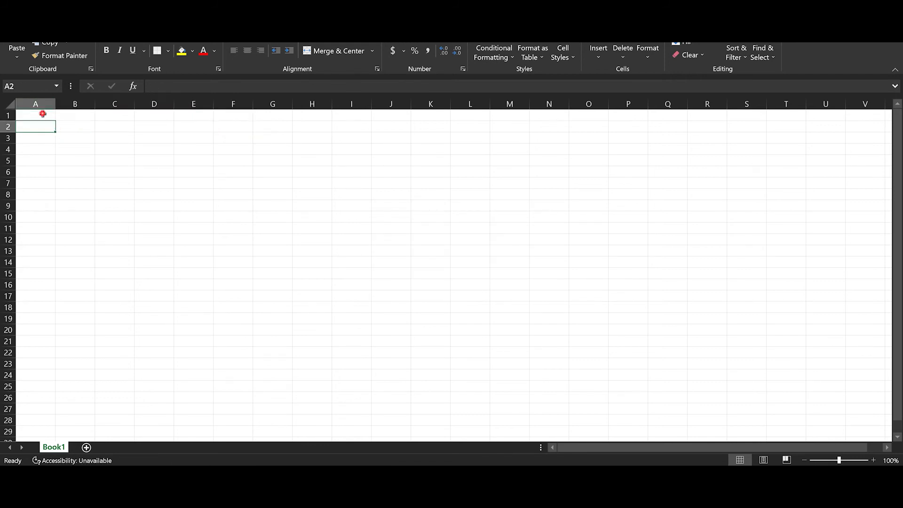
text(SKU)
key(Tab)
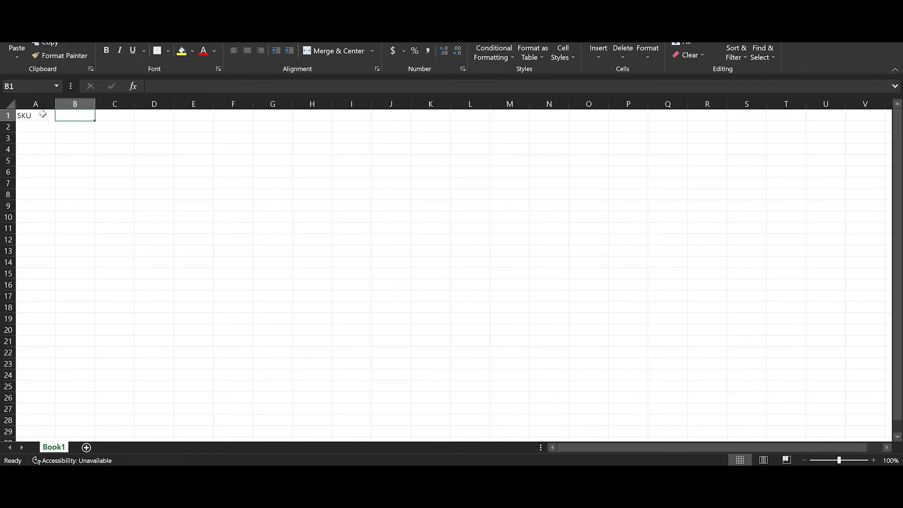
key(alt+Tab)
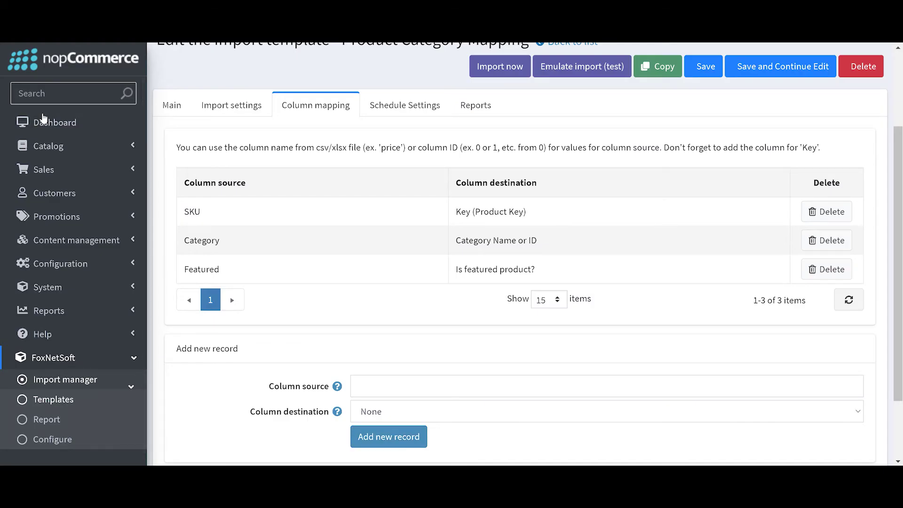
key(alt+Tab)
text(Cate)
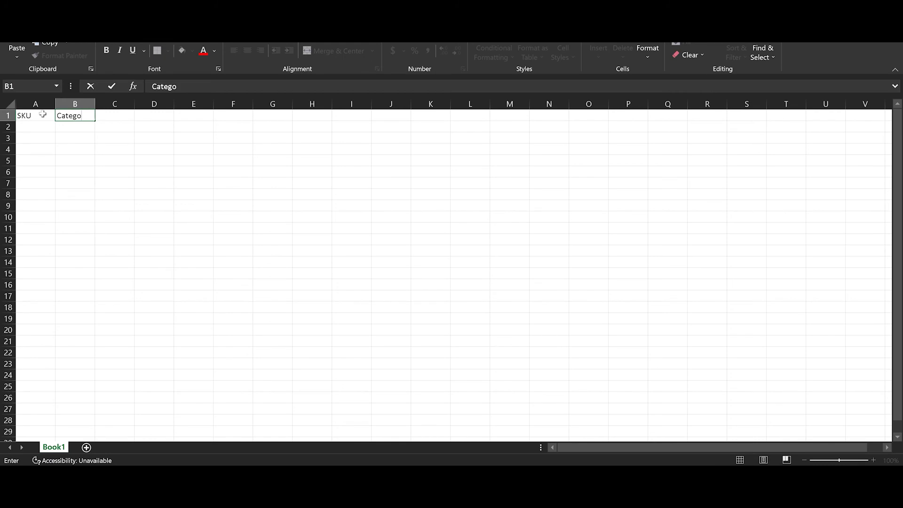
key(Tab)
- Enter the header Featured in C1, correcting its spelling, and go to cell A2
text(Fuet)
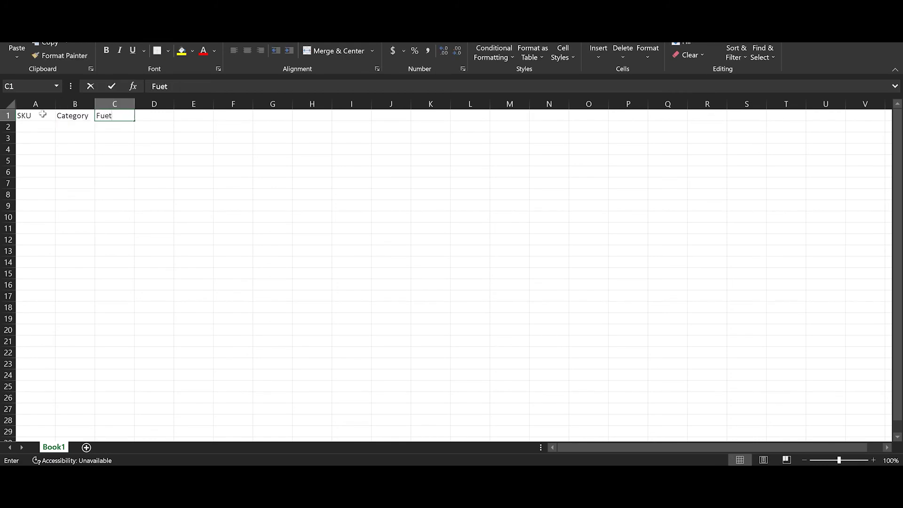
key(BackSpace)
key(BackSpace)
text(atu)
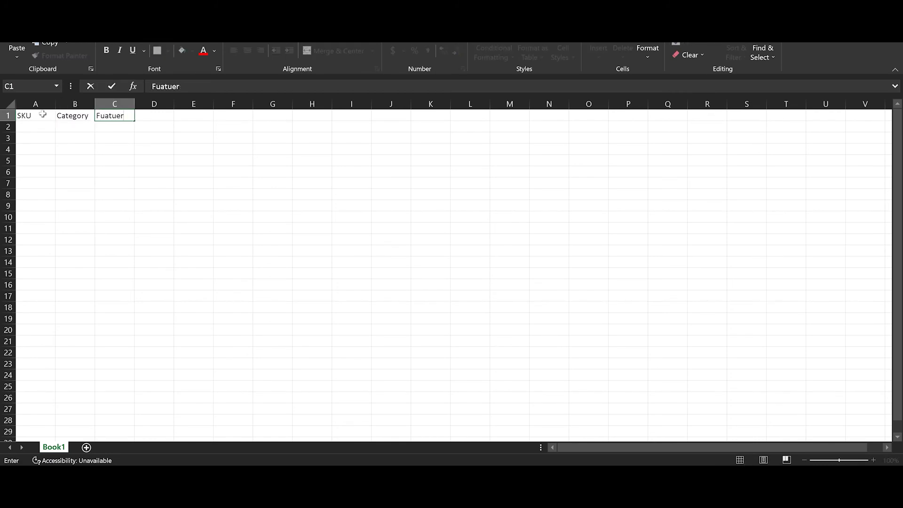
text(red)
key(Return)
key(Left)
key(Left)
key(Up)
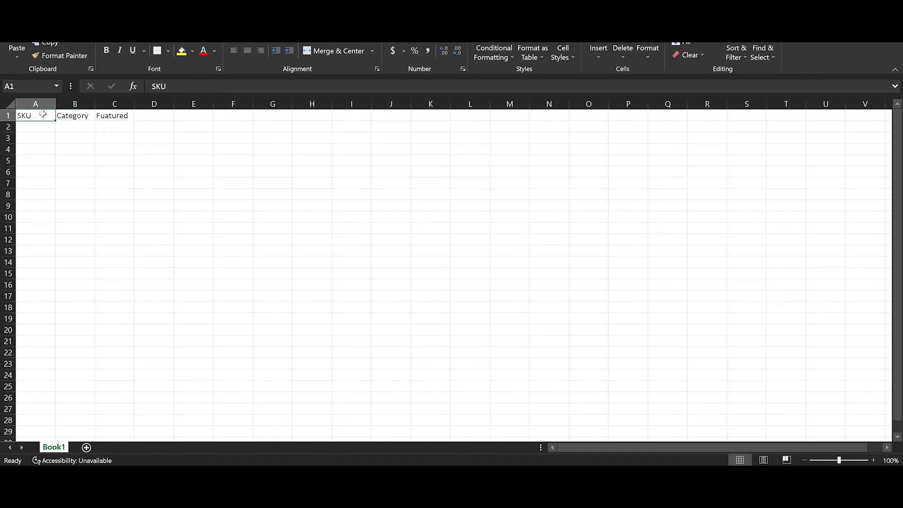
key(Right)
key(Right)
key(F2)
key(Home)
key(Right)
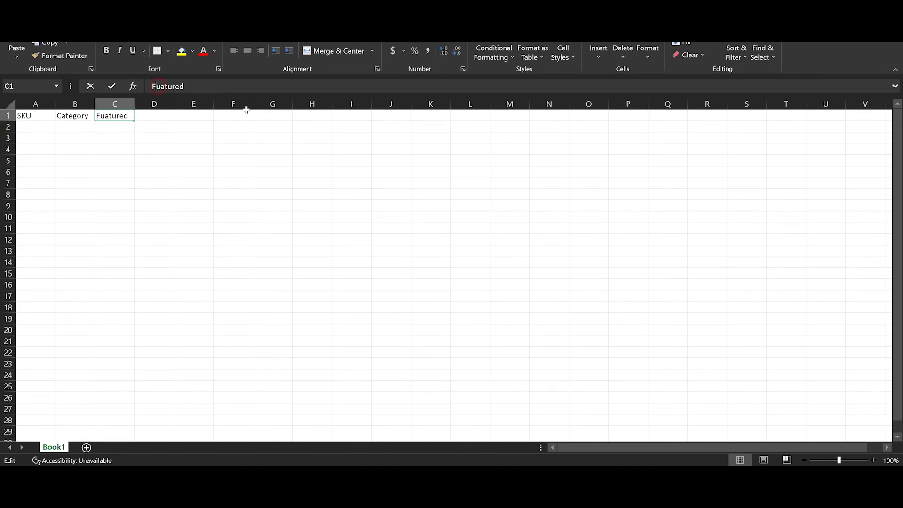
key(Delete)
text(e)
key(Return)
key(Left)
key(Left)
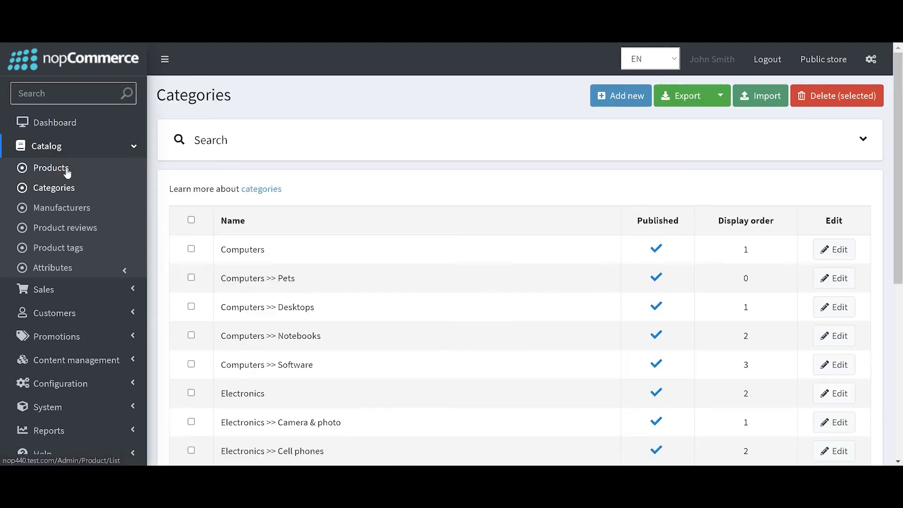
- Open the product list in the nopCommerce catalog and find the SKU of Build your own PC
click(67, 173)
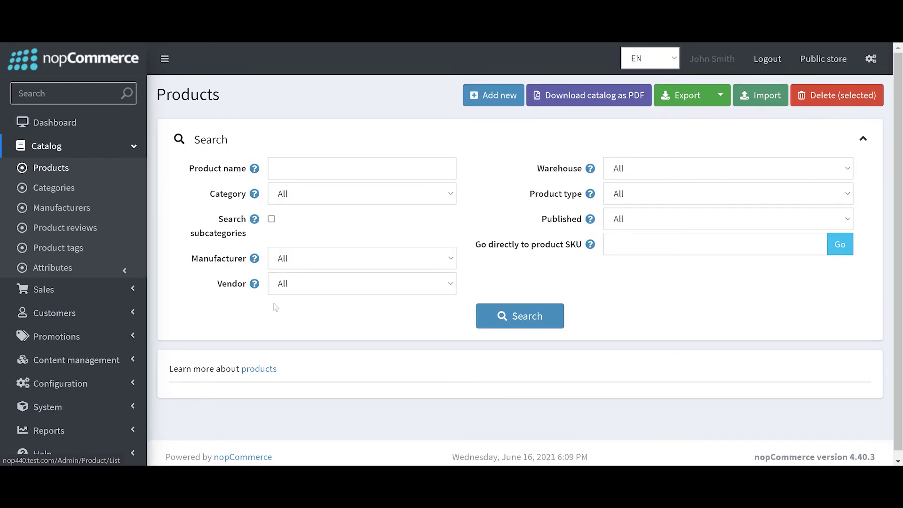
scroll(276, 307, down, 3)
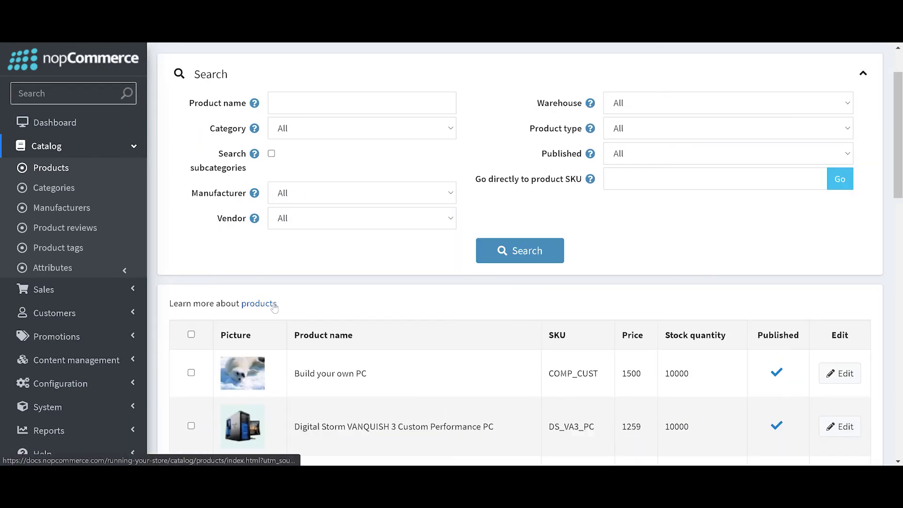
scroll(275, 307, down, 2)
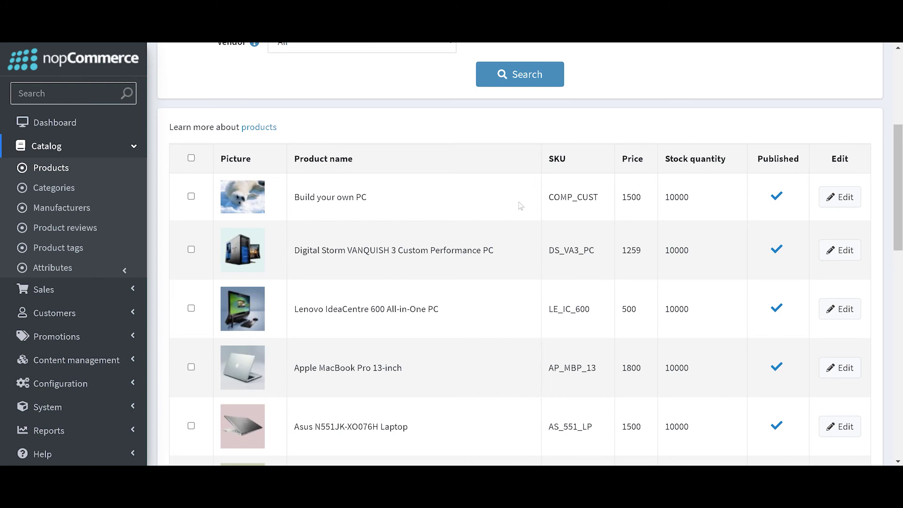
drag(546, 198, 596, 199)
- Back in Excel, fill row 2 with SKU COMP_CUST, category Pets and featured value TRUE, and save the CSV file
key(alt+Tab)
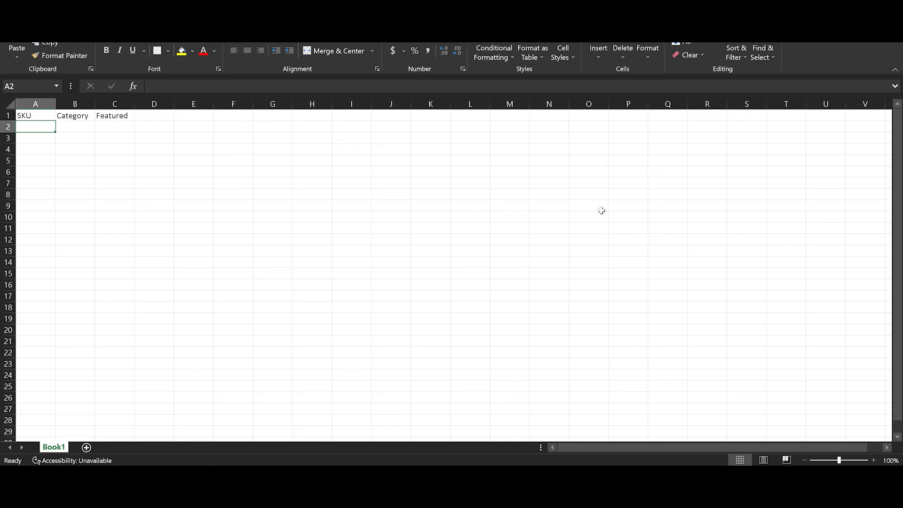
text(COMP_CUST)
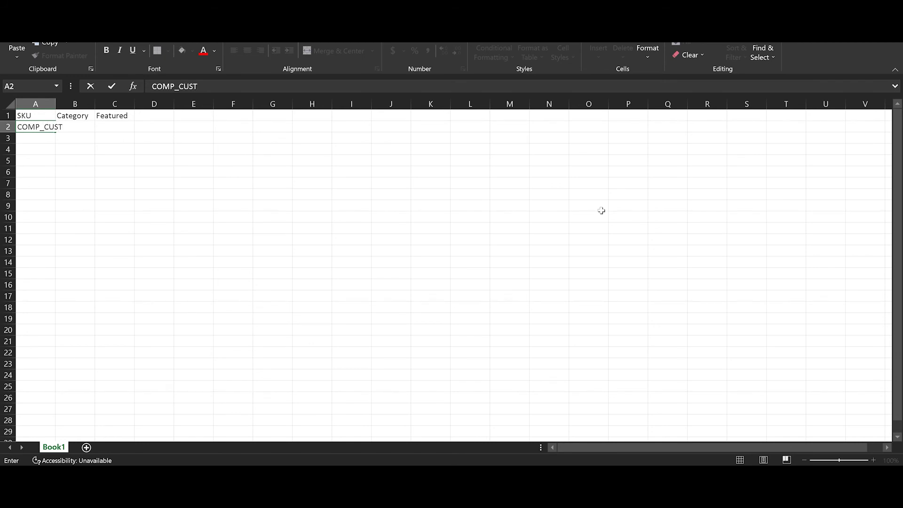
key(Tab)
text(Pe)
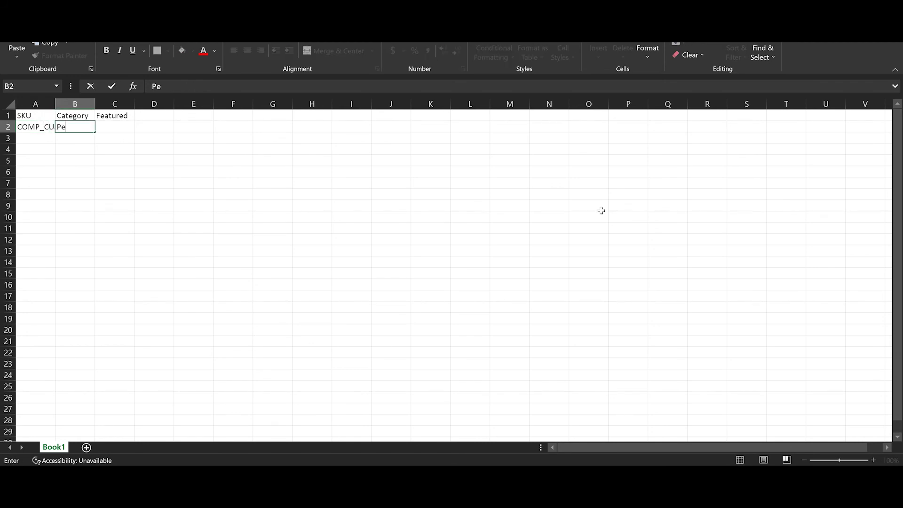
key(Tab)
text(T)
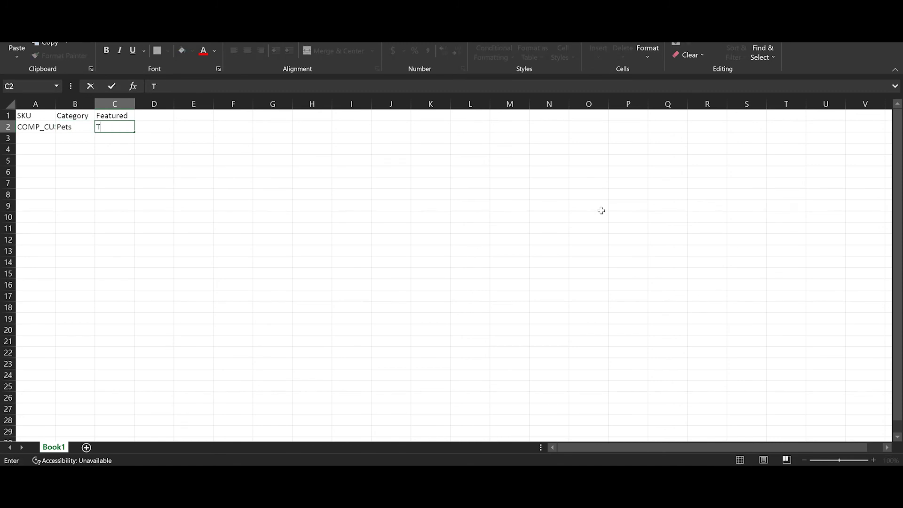
text(RUE)
key(Return)
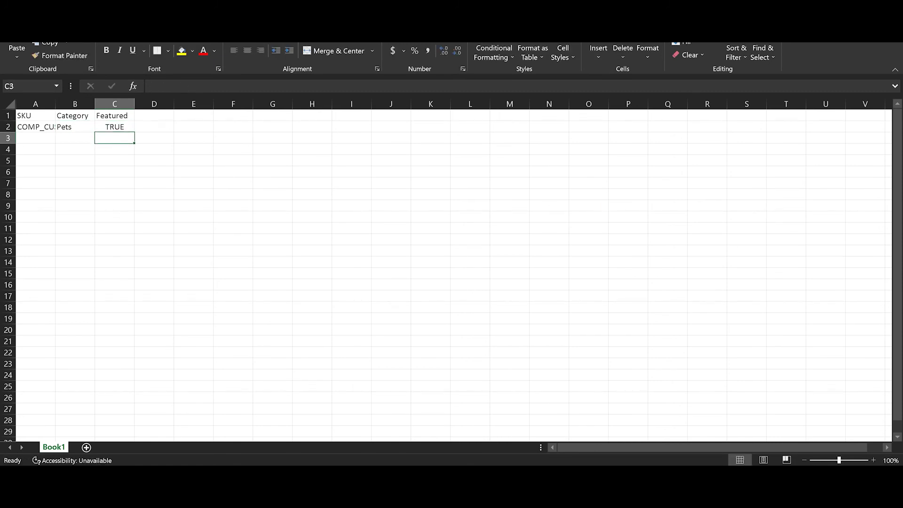
key(alt+f)
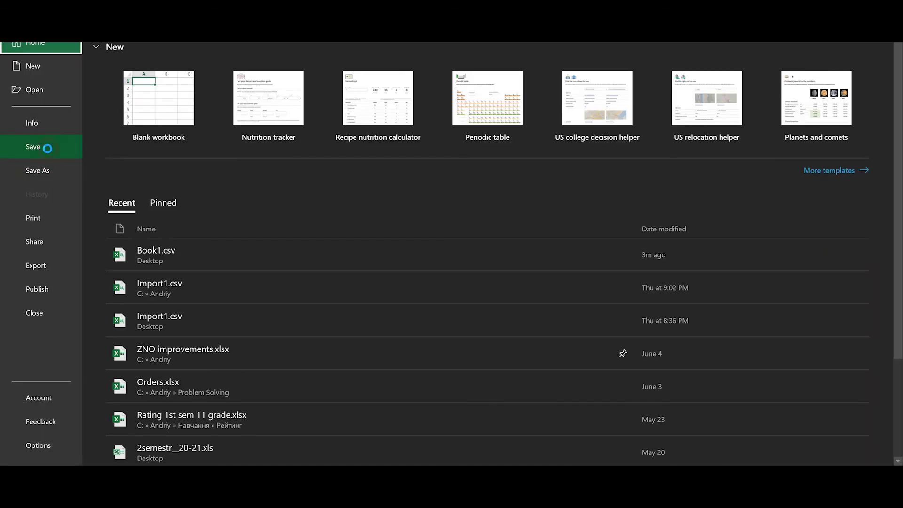
click(47, 148)
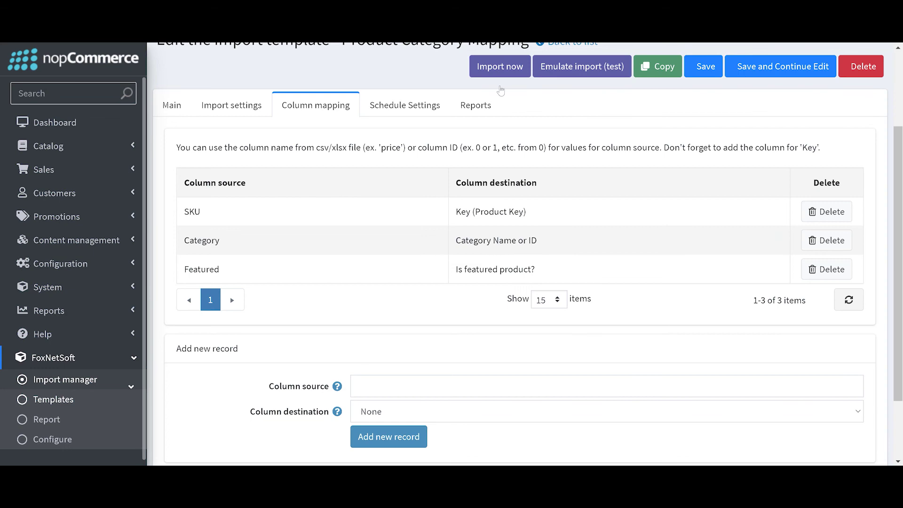
- In the import template's main settings, choose Book1.csv as the feed file to upload
scroll(181, 168, up, 2)
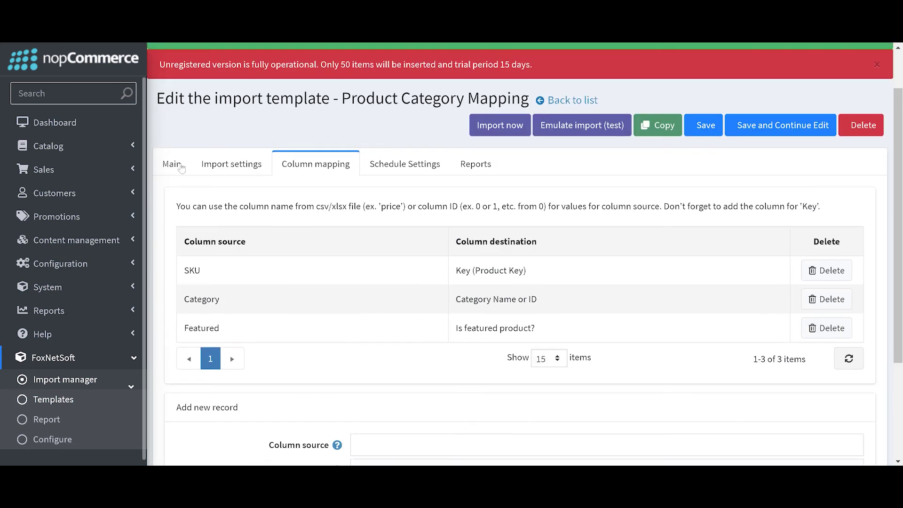
click(171, 165)
scroll(386, 210, down, 1)
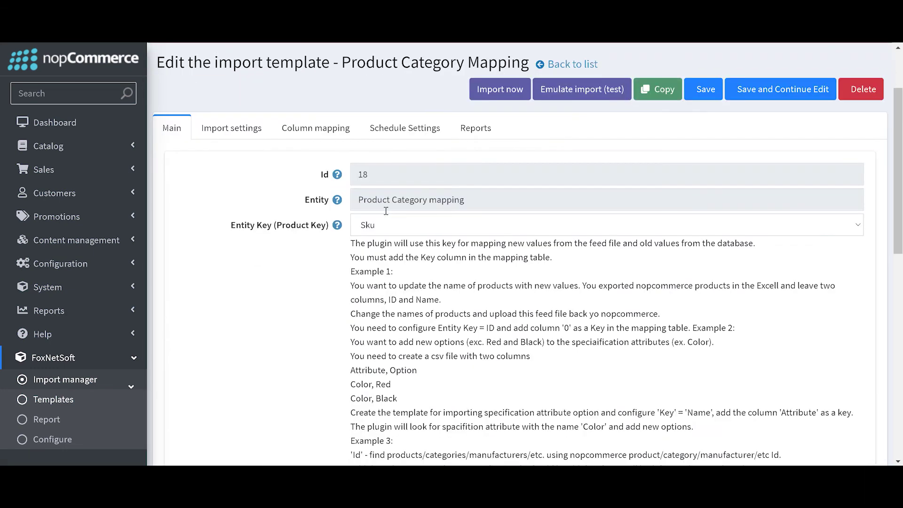
scroll(385, 221, down, 10)
click(376, 264)
click(386, 367)
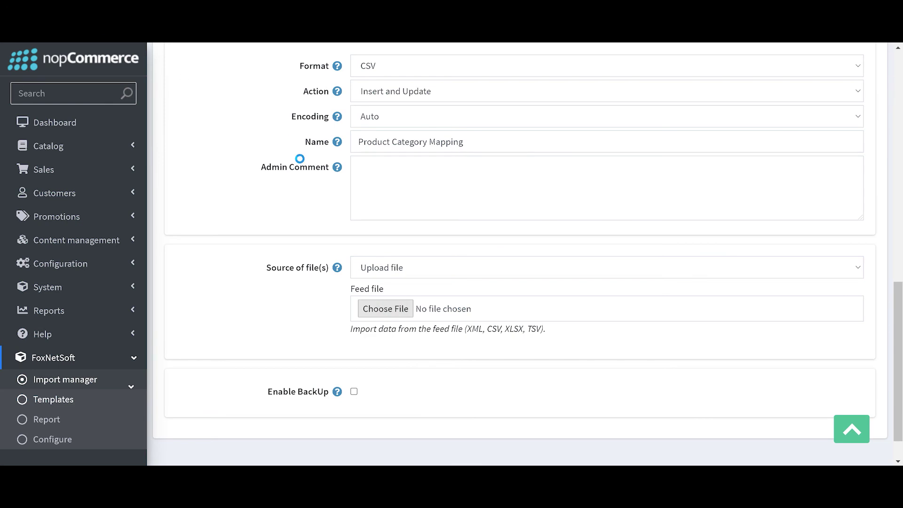
click(301, 98)
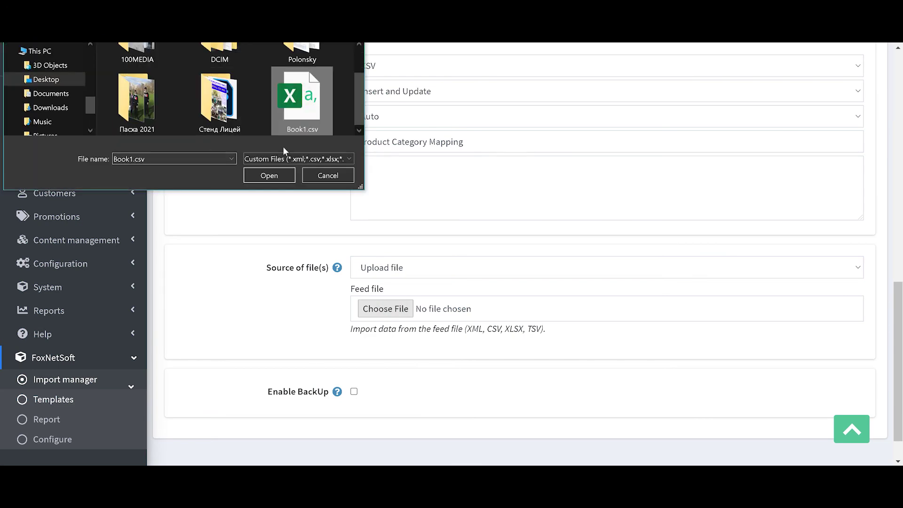
click(269, 175)
- Run the import with the Product Category Mapping template
scroll(550, 251, up, 2)
scroll(551, 251, up, 10)
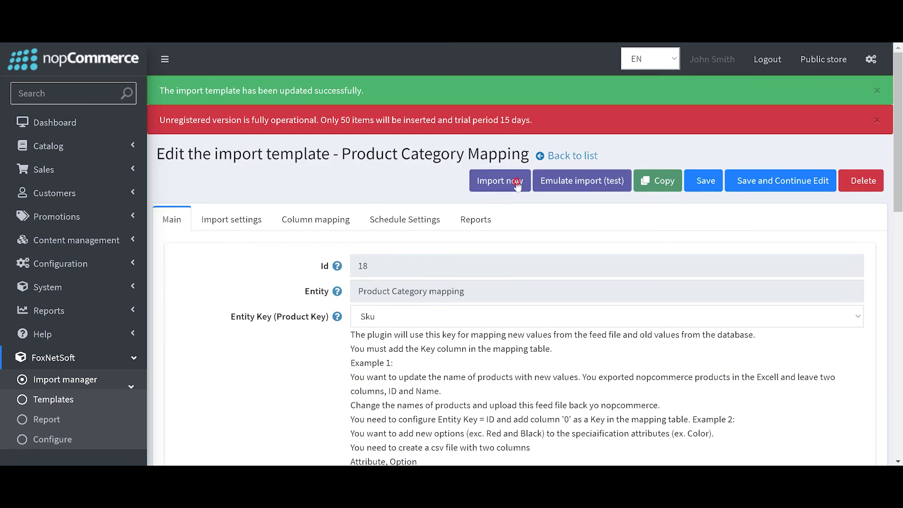
click(518, 184)
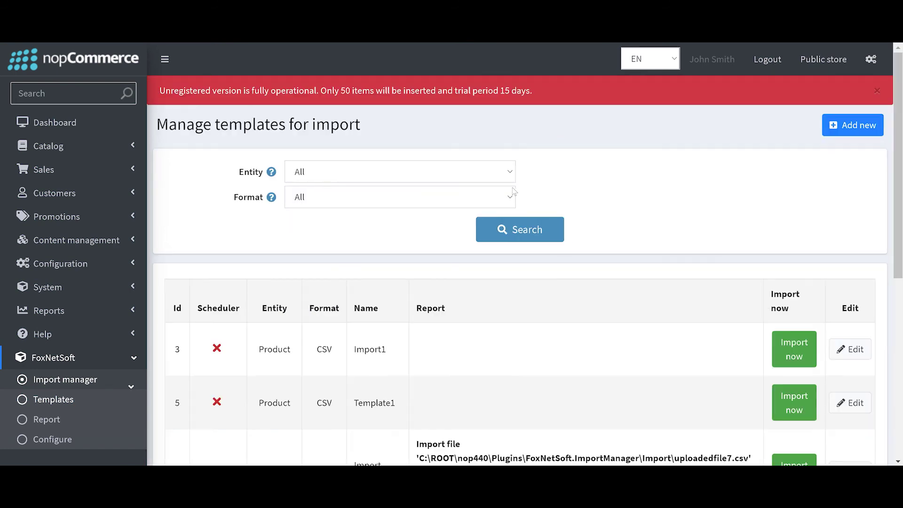
- Check the import report for the Product Category Mapping template in the template list
scroll(517, 188, down, 7)
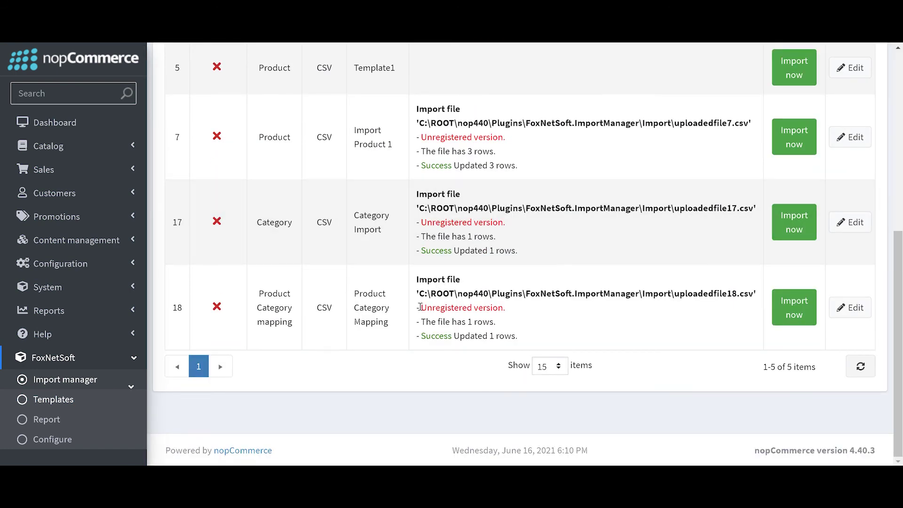
mouse_move(417, 337)
mouse_down()
mouse_move(548, 336)
mouse_move(419, 332)
mouse_up()
scroll(94, 216, up, 1)
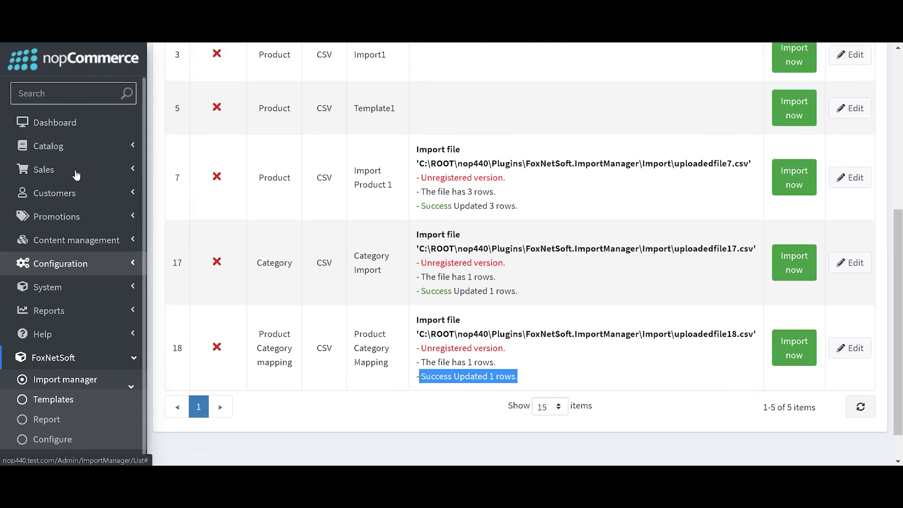
- Open the product Build your own PC from the catalog's product list and check its assigned categories
click(117, 147)
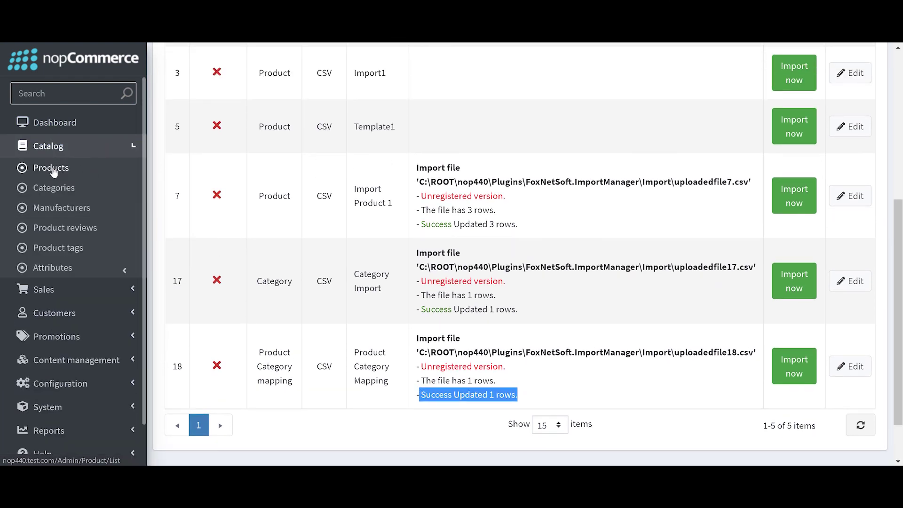
click(52, 168)
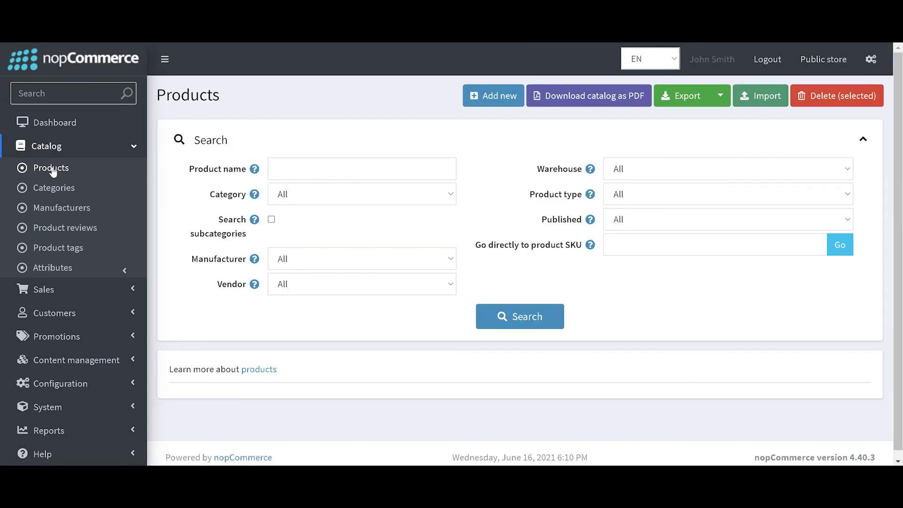
scroll(286, 288, down, 1)
scroll(325, 299, down, 1)
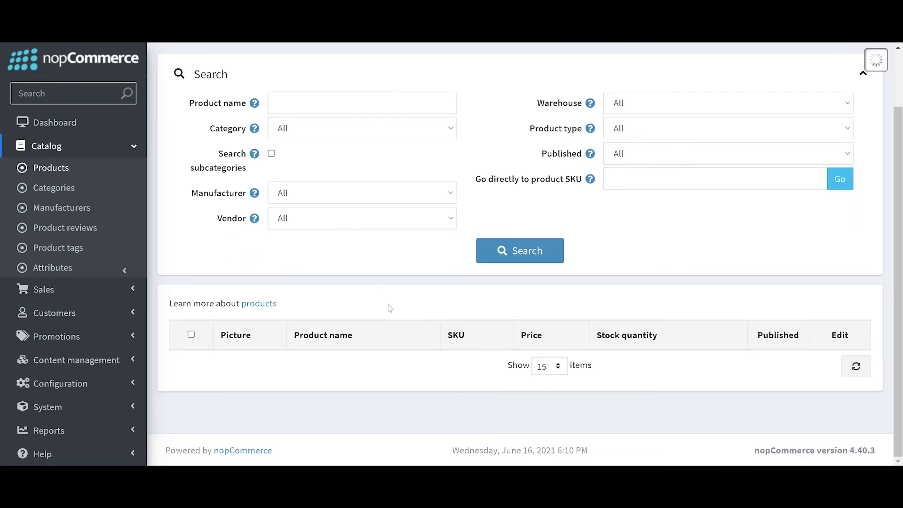
scroll(390, 306, down, 1)
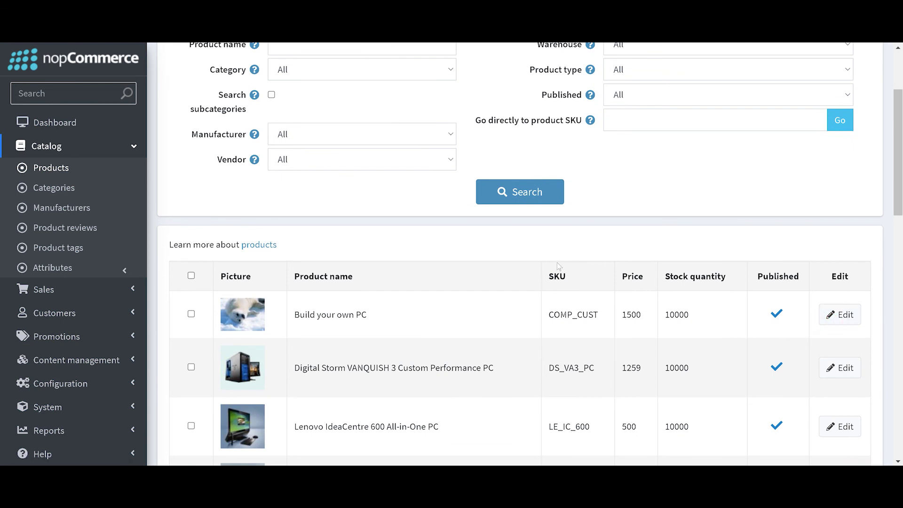
scroll(557, 262, down, 4)
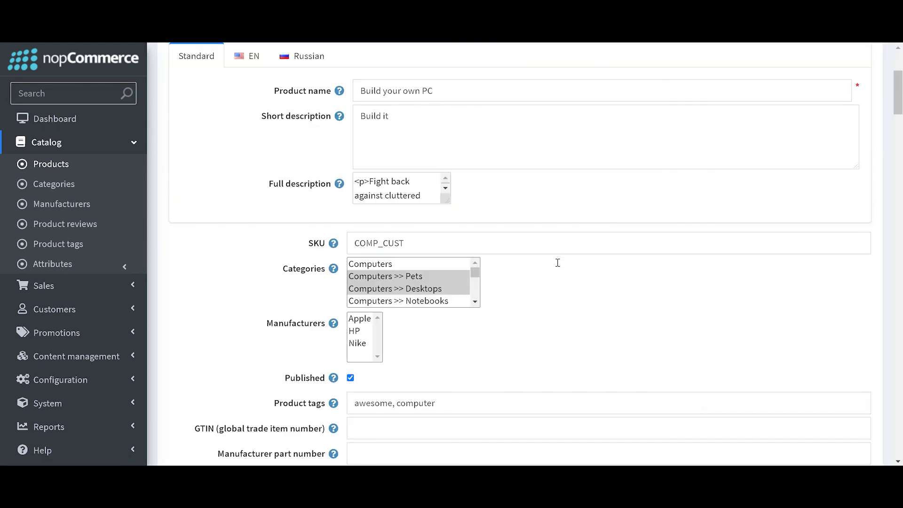
scroll(559, 266, down, 1)
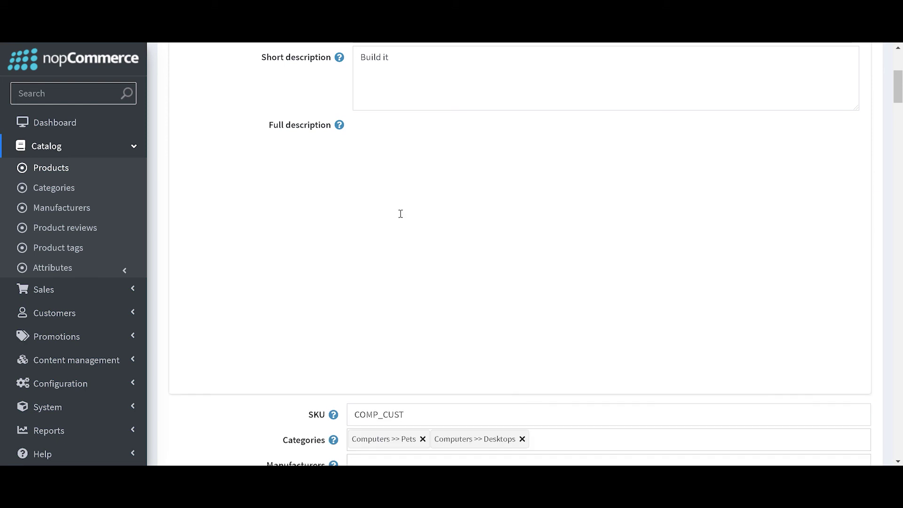
scroll(381, 216, down, 1)
scroll(362, 222, up, 6)
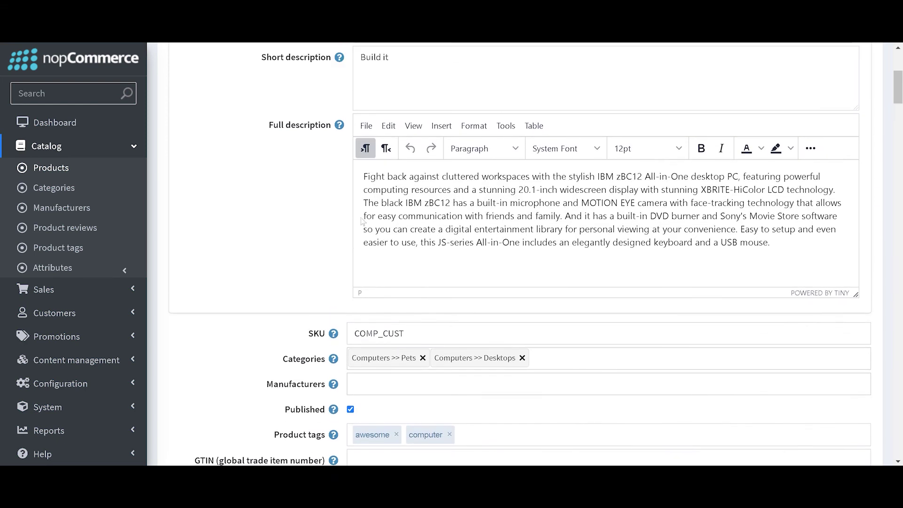